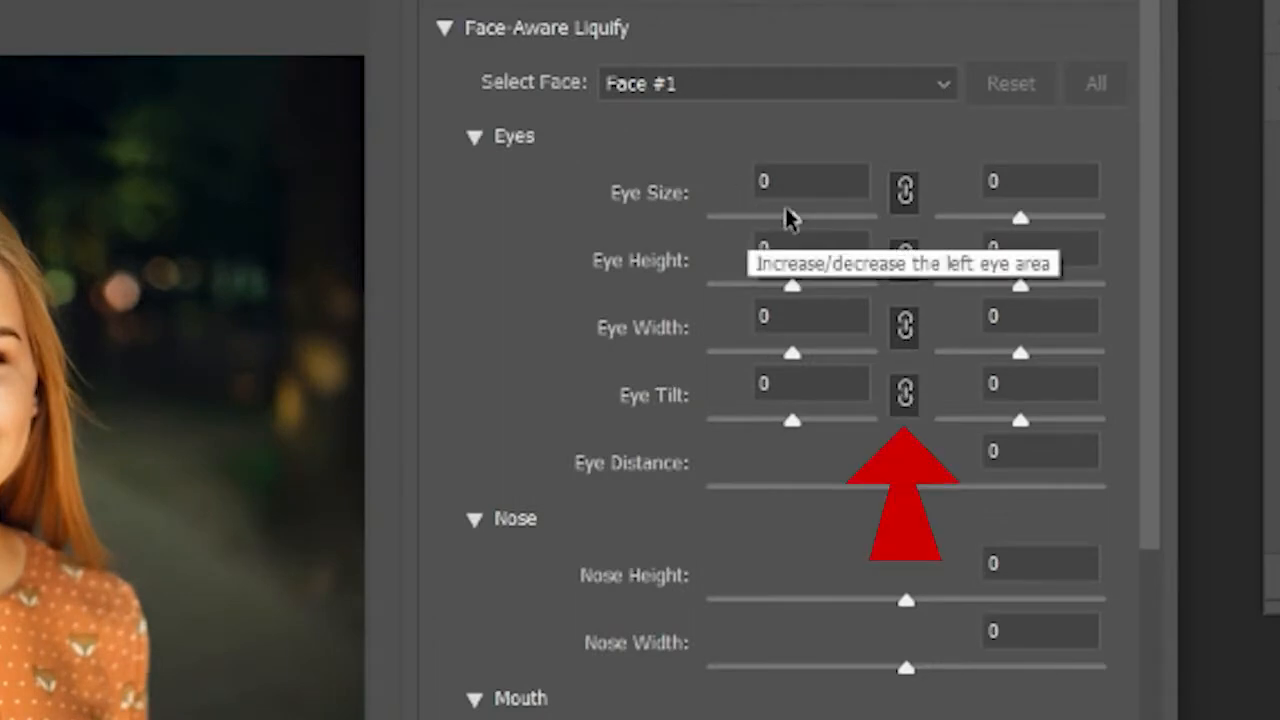
# Step: In Face-Aware Liquify, set both eyes' size, height and width to 100, the eye distance to 53 and the nose height to 25
pyautogui.moveTo(792, 222); pyautogui.dragTo(960, 232)
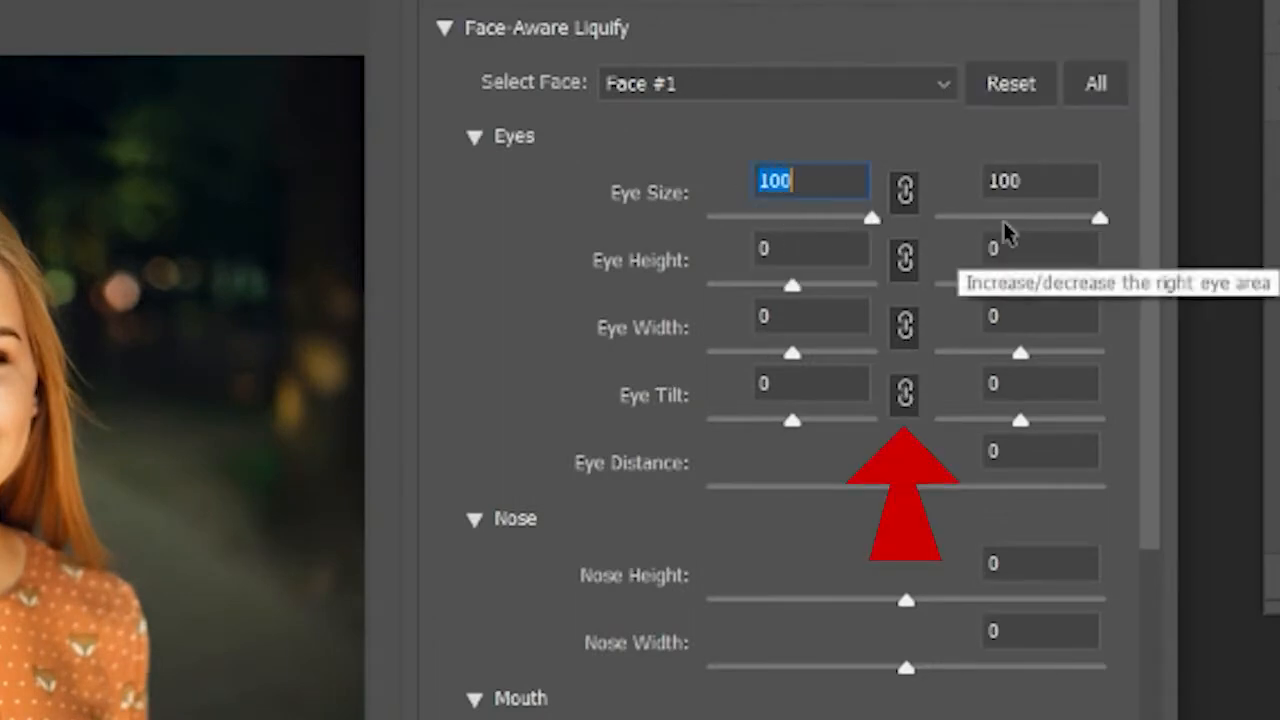
pyautogui.click(792, 300)
pyautogui.moveTo(791, 287); pyautogui.dragTo(1025, 295)
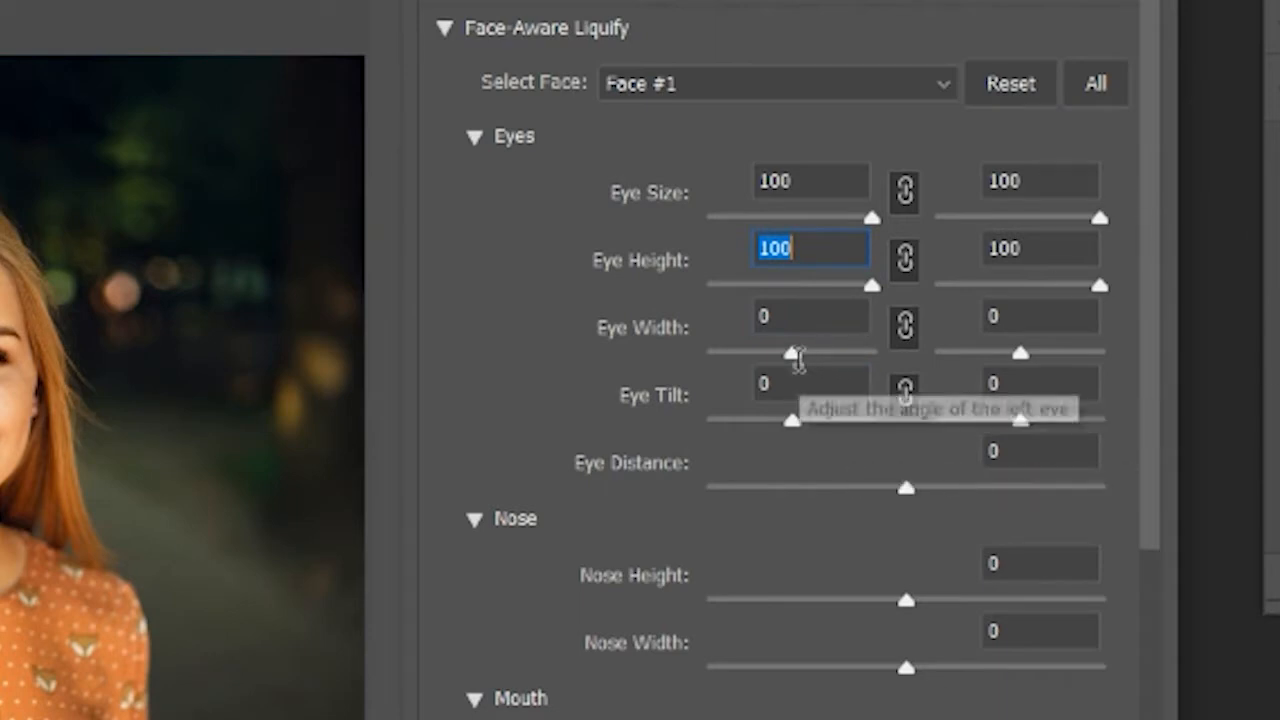
pyautogui.moveTo(792, 353); pyautogui.dragTo(946, 357)
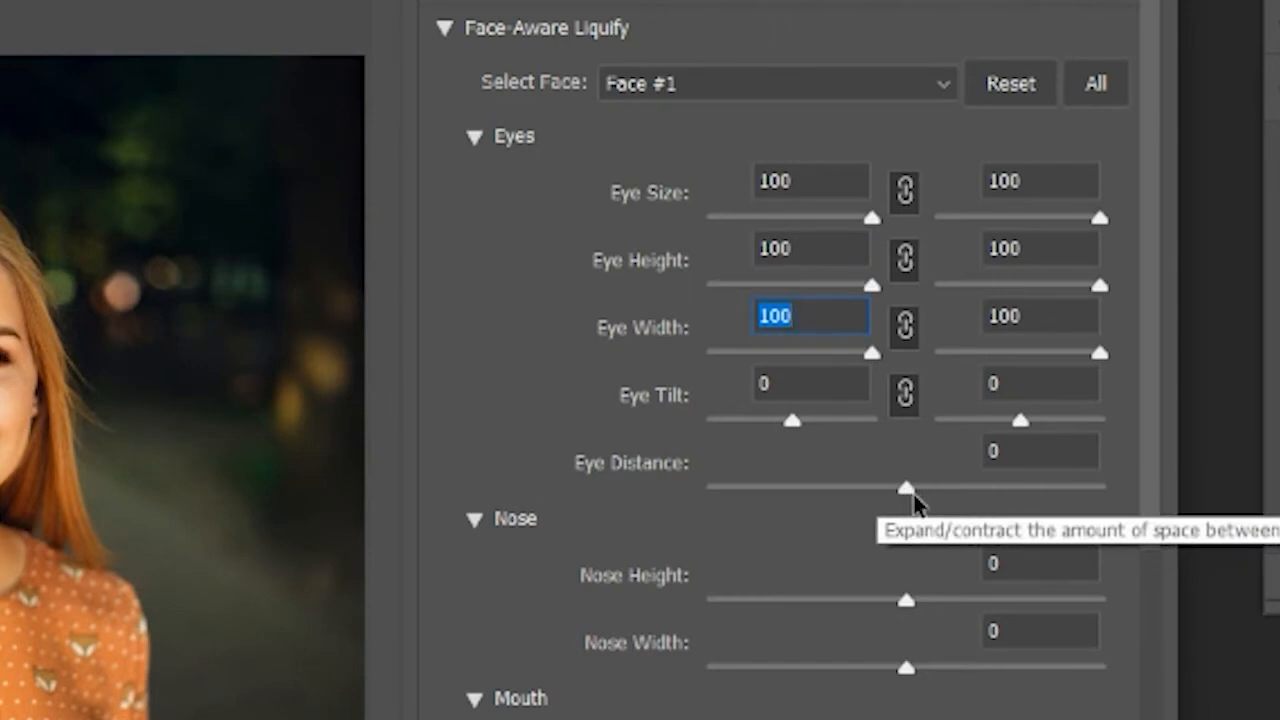
pyautogui.moveTo(908, 490); pyautogui.dragTo(1013, 491)
pyautogui.click(907, 612)
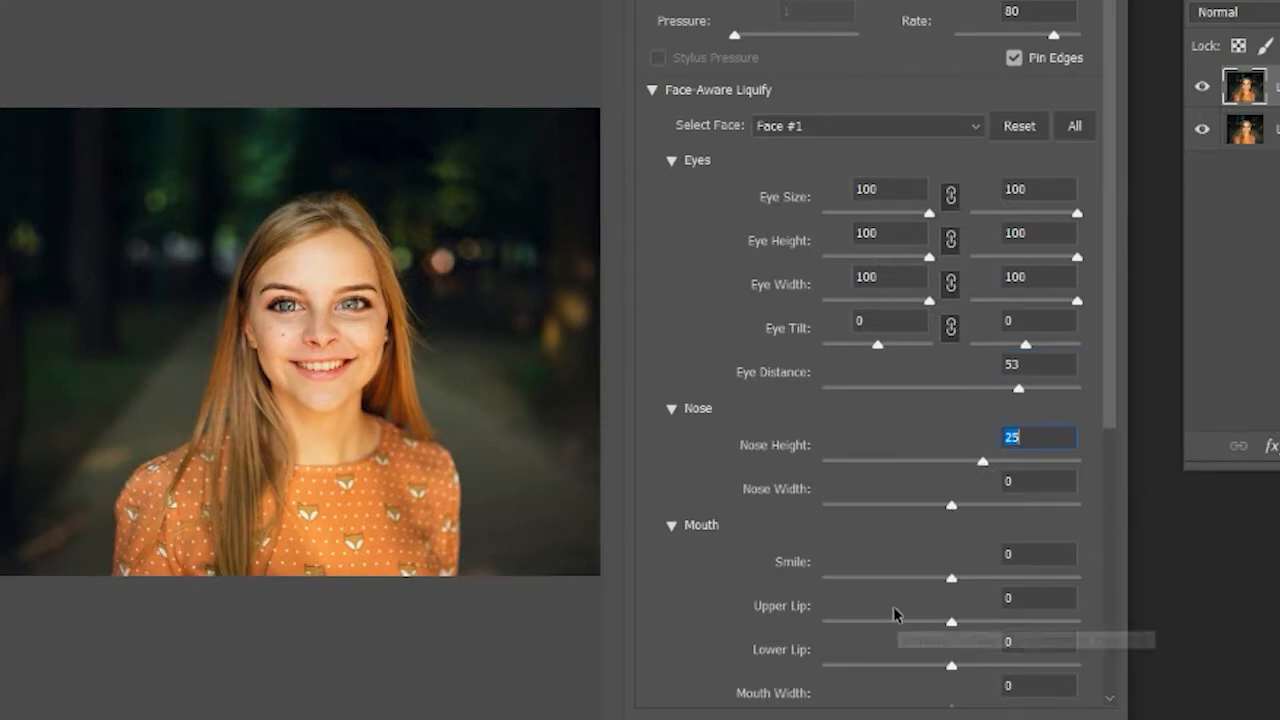
# Step: Reshape the mouth with Smile at 100, Upper Lip at 100 and Lower Lip at -100
pyautogui.moveTo(951, 578); pyautogui.dragTo(1031, 578)
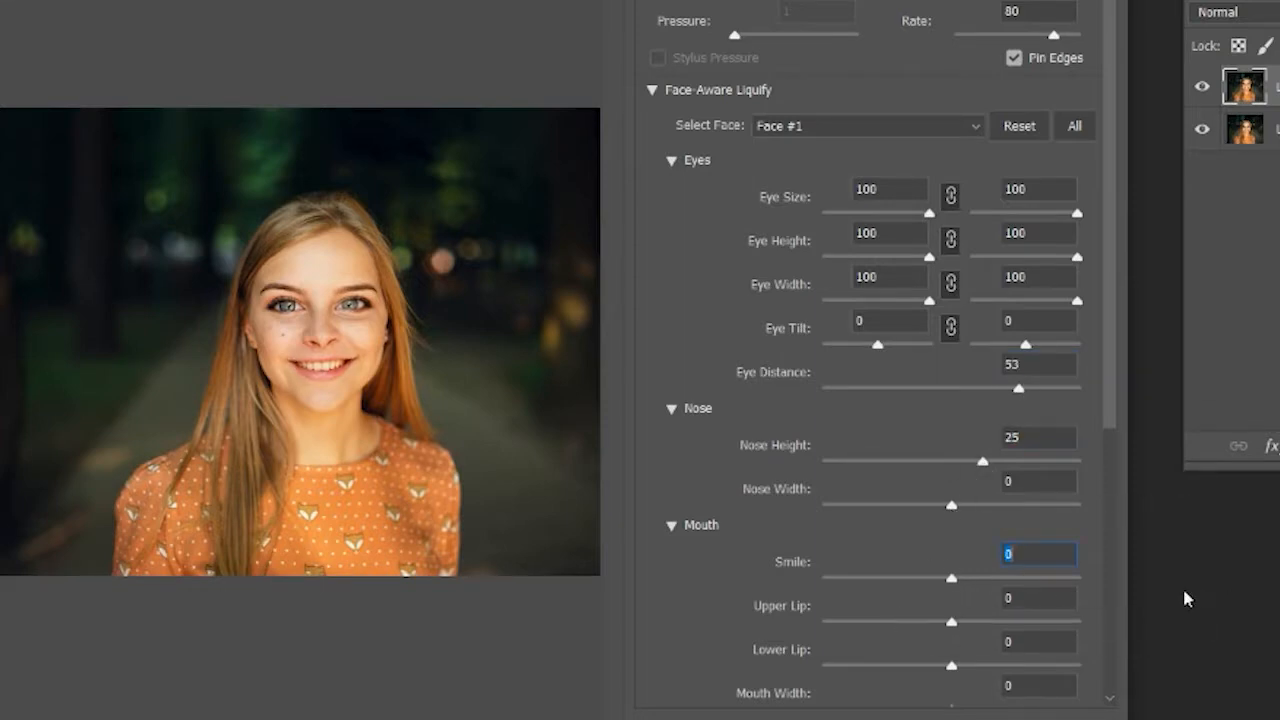
pyautogui.moveTo(951, 578); pyautogui.dragTo(992, 580)
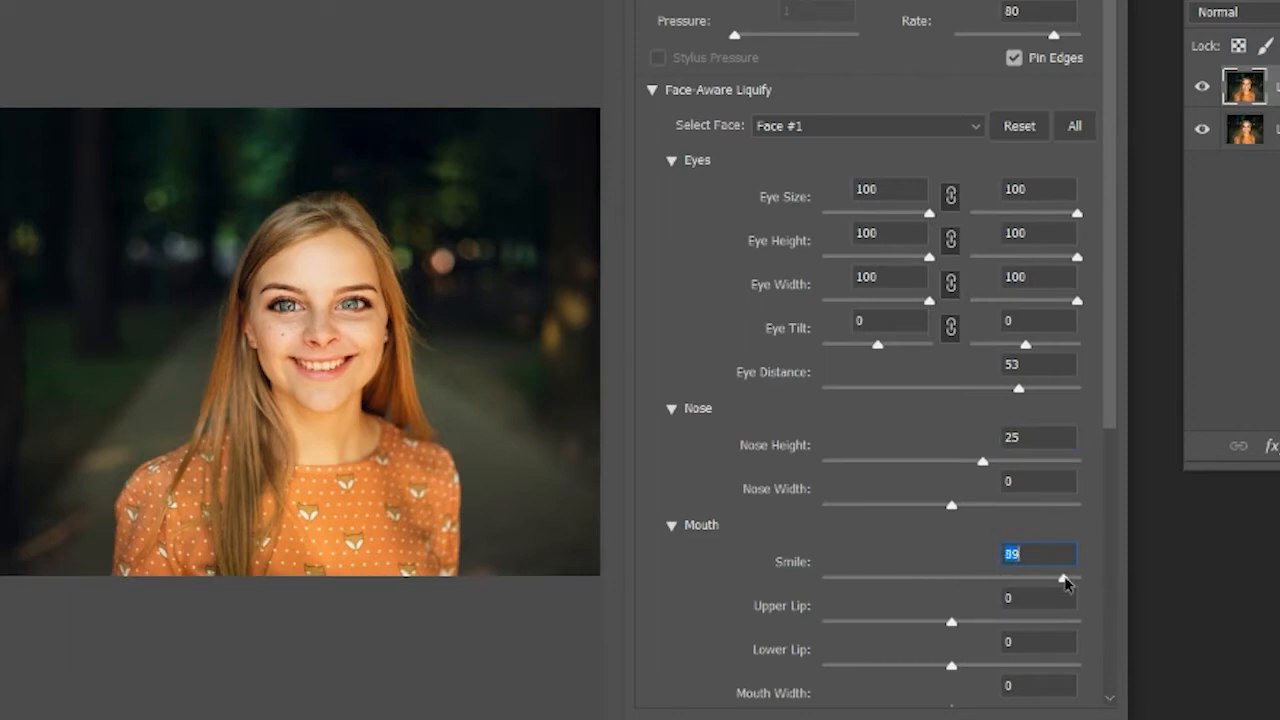
pyautogui.scroll(-2, 985, 570)
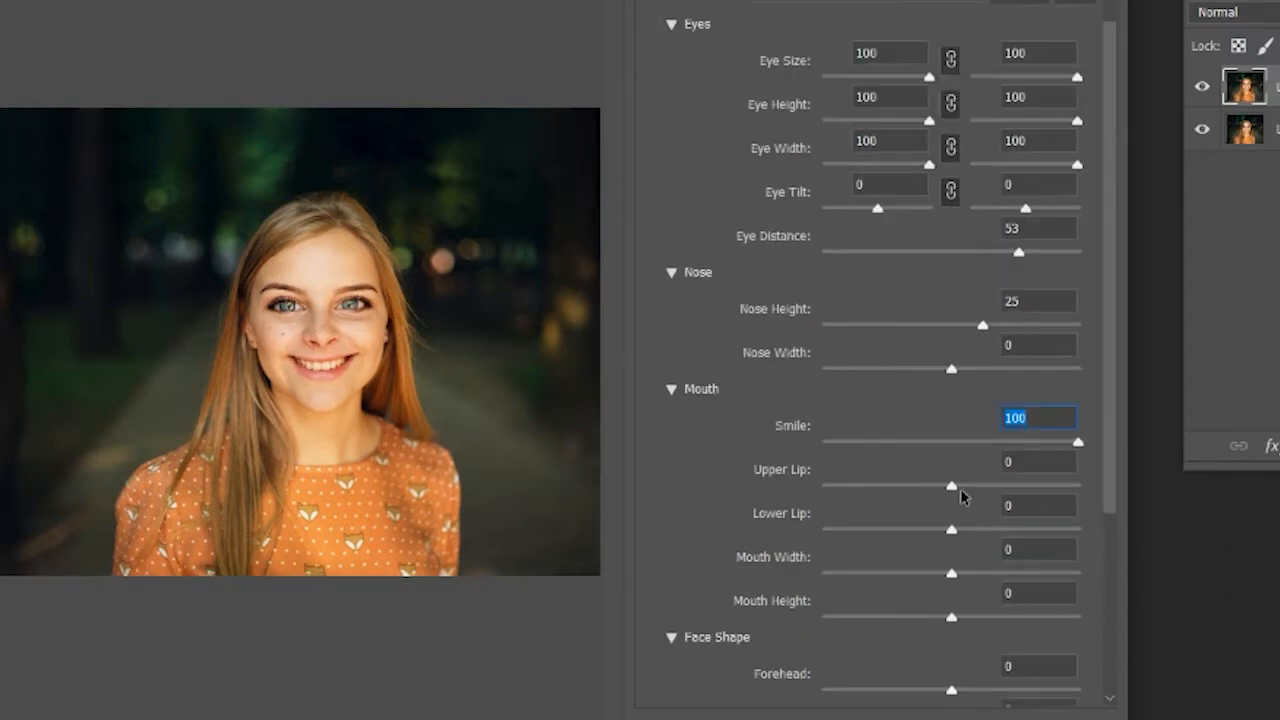
pyautogui.moveTo(951, 487); pyautogui.dragTo(892, 487)
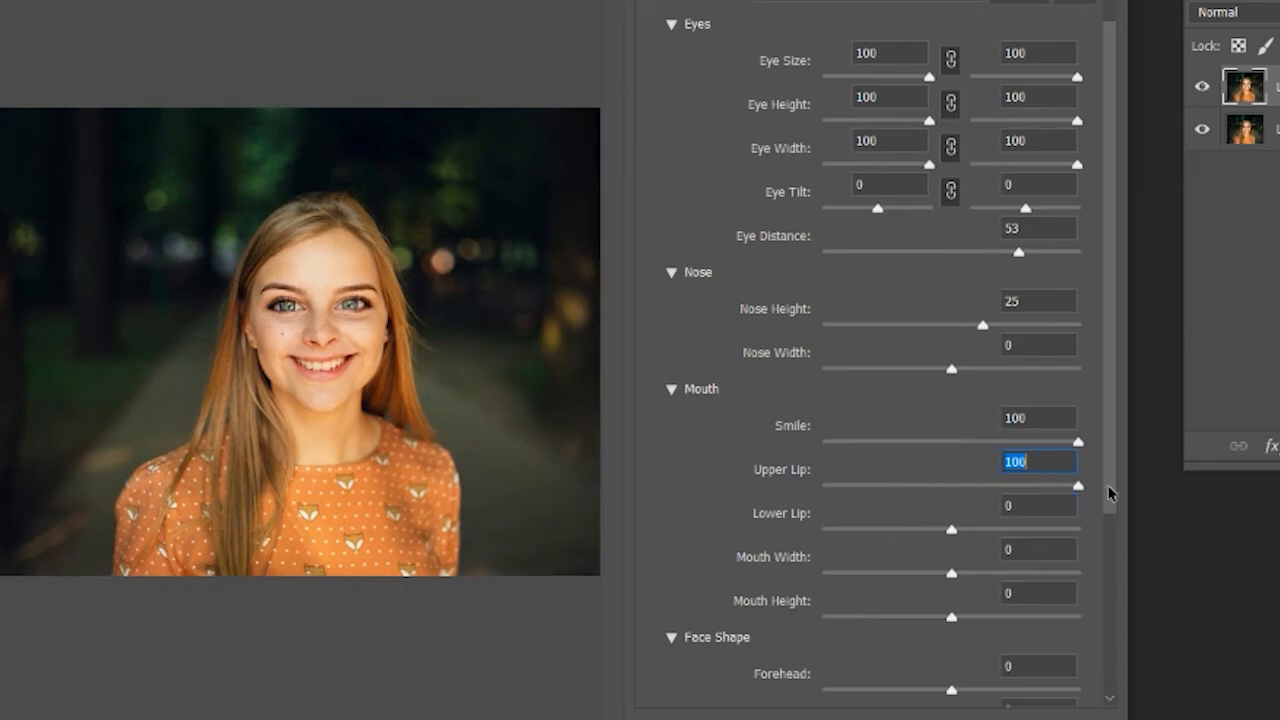
pyautogui.moveTo(953, 536); pyautogui.dragTo(943, 540)
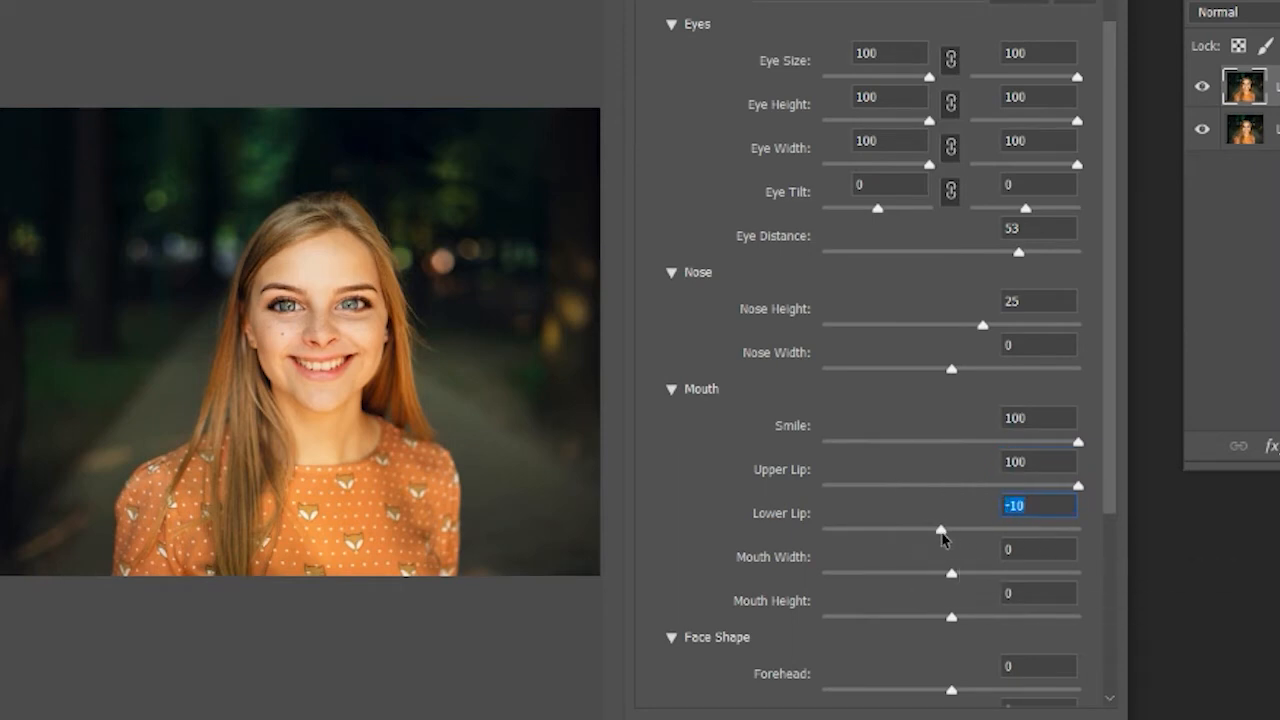
pyautogui.moveTo(830, 530); pyautogui.dragTo(817, 529)
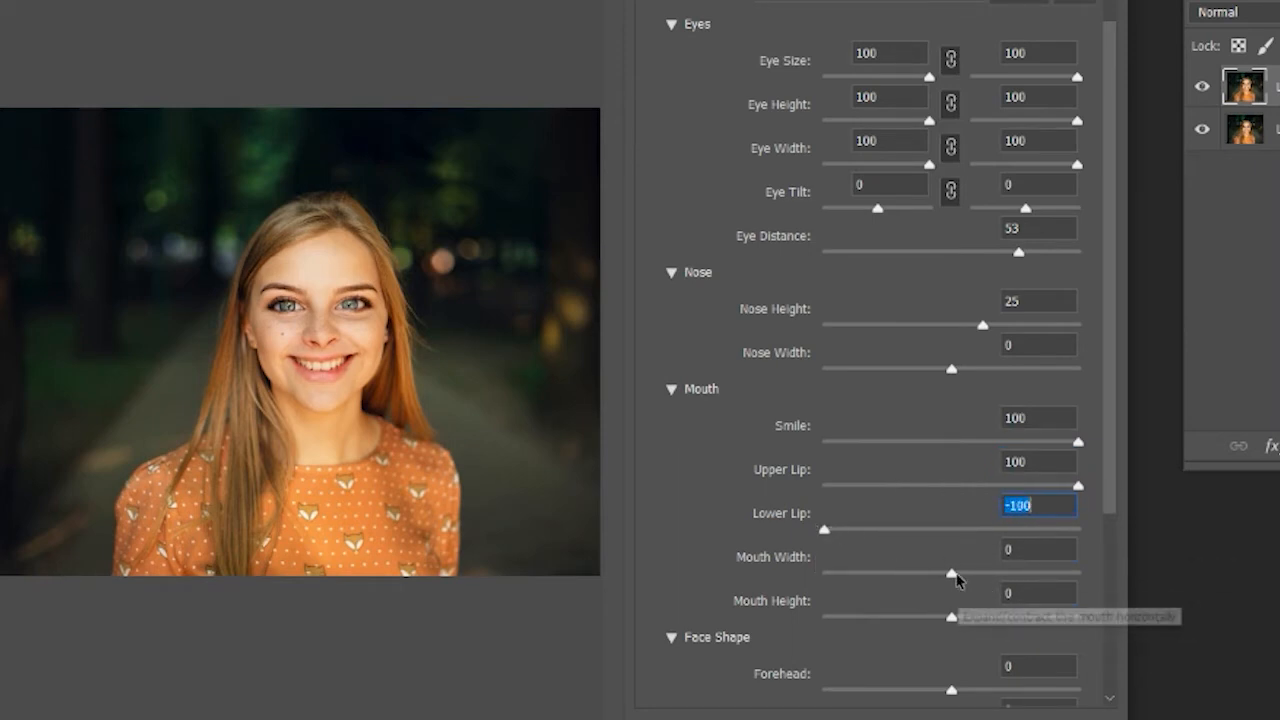
# Step: Set the mouth width to 89, the mouth height to 100 and the jawline to 32
pyautogui.moveTo(953, 576); pyautogui.dragTo(1050, 577)
pyautogui.moveTo(951, 617); pyautogui.dragTo(958, 622)
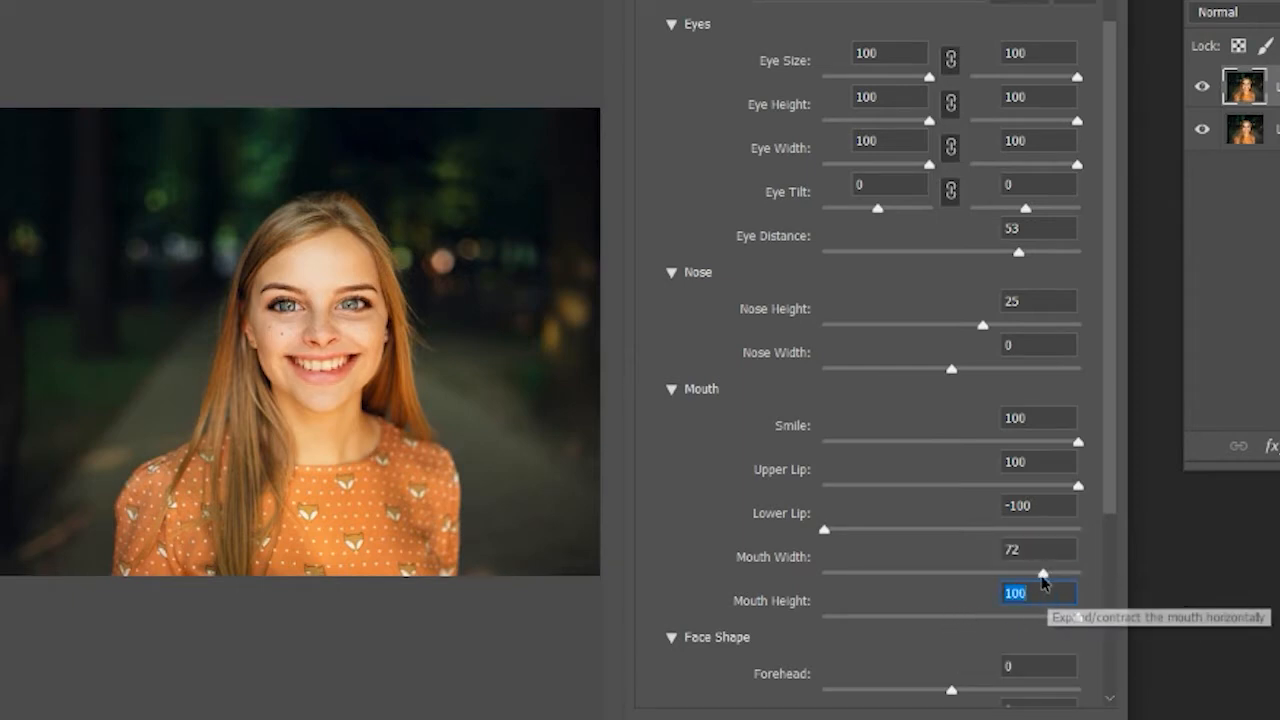
pyautogui.moveTo(1043, 573); pyautogui.dragTo(1048, 578)
pyautogui.scroll(-3, 965, 617)
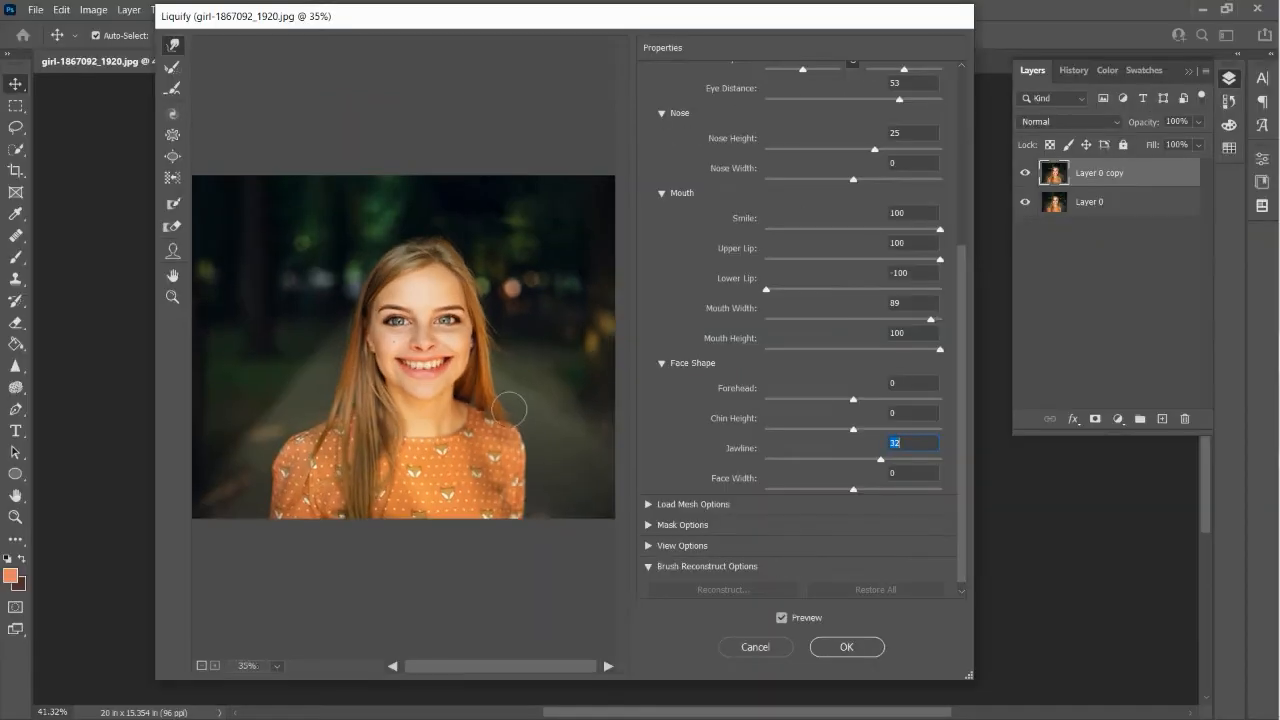
# Step: Enlarge the front teeth with the Bloat tool, using a brush reduced to about tooth size
pyautogui.scroll(3, 502, 408)
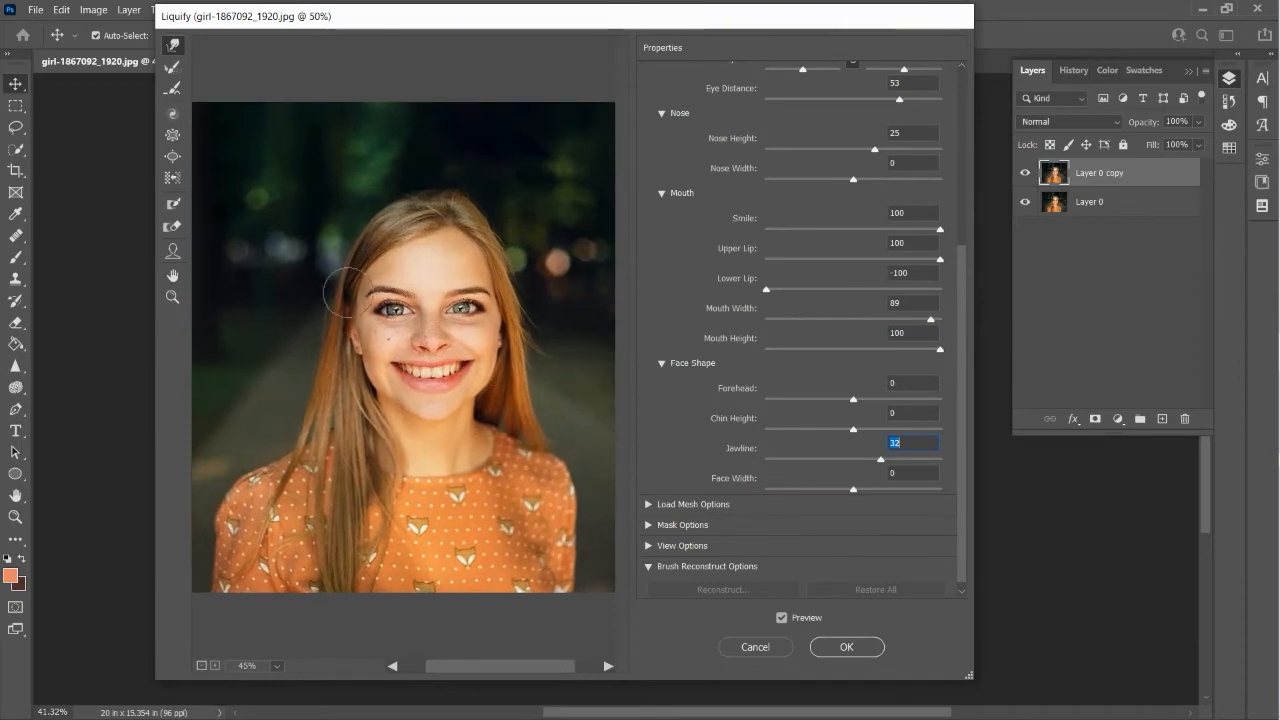
pyautogui.click(172, 156)
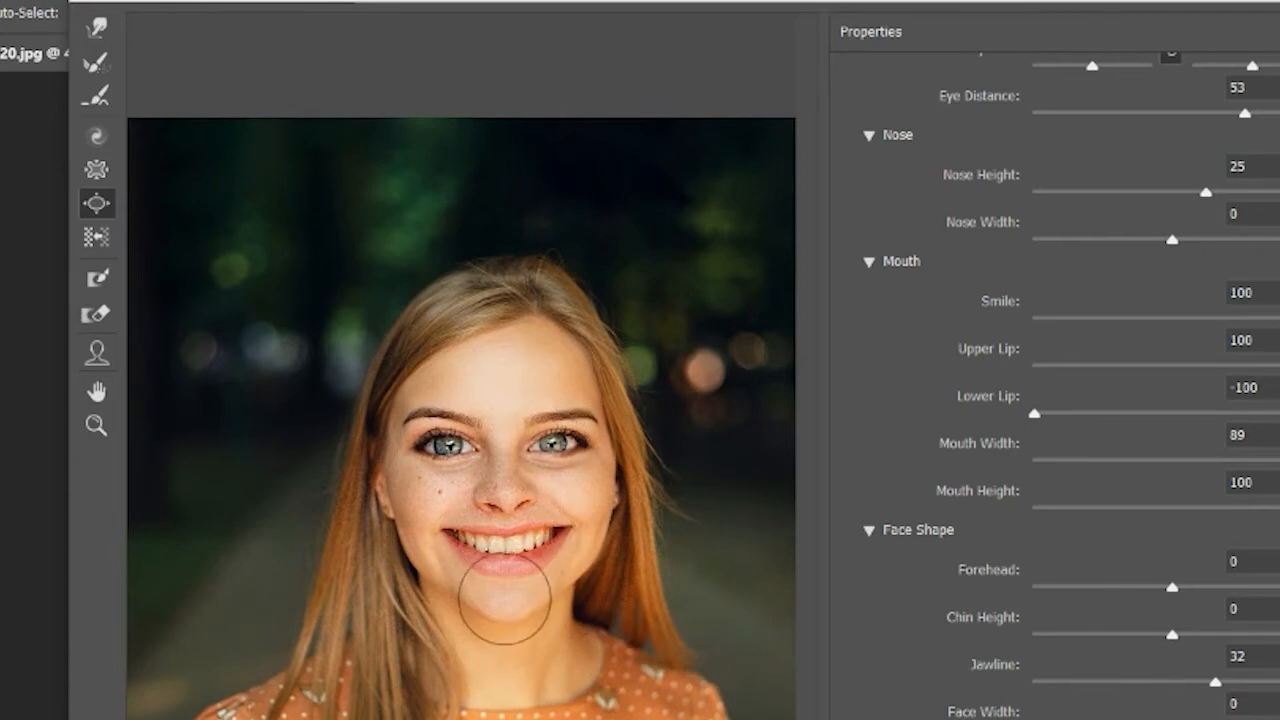
pyautogui.click(95, 30)
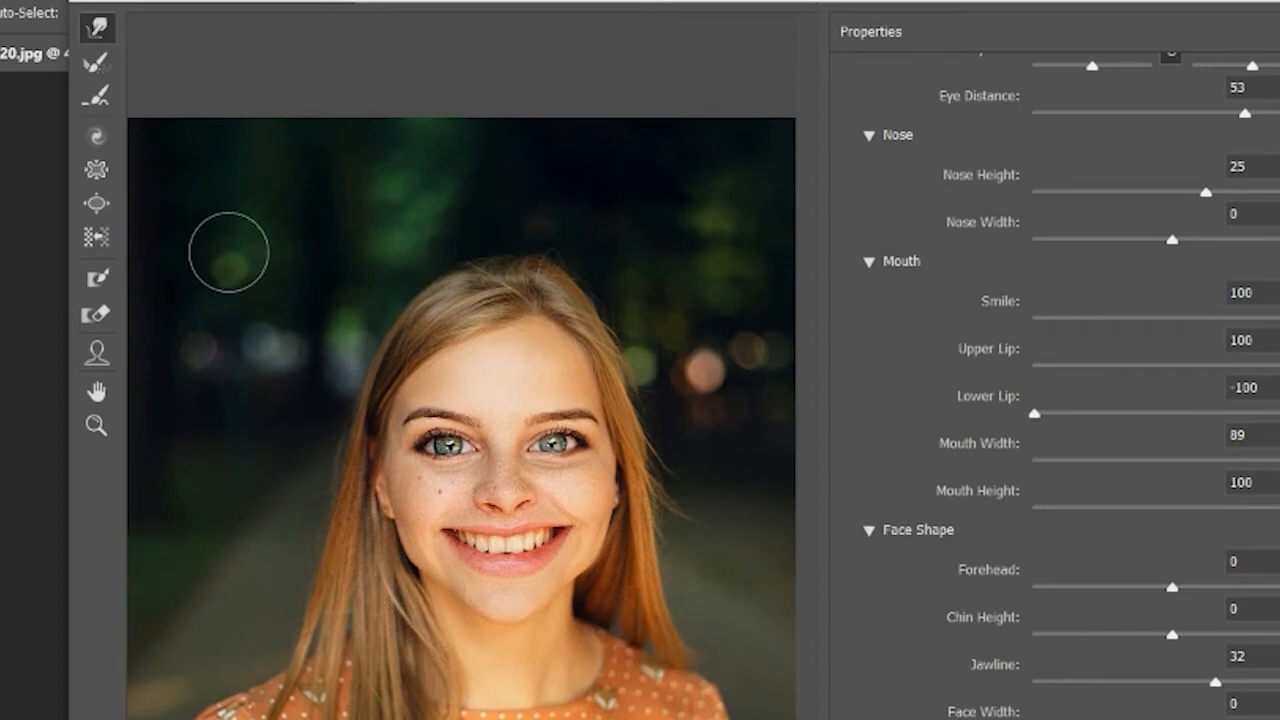
pyautogui.click(96, 203)
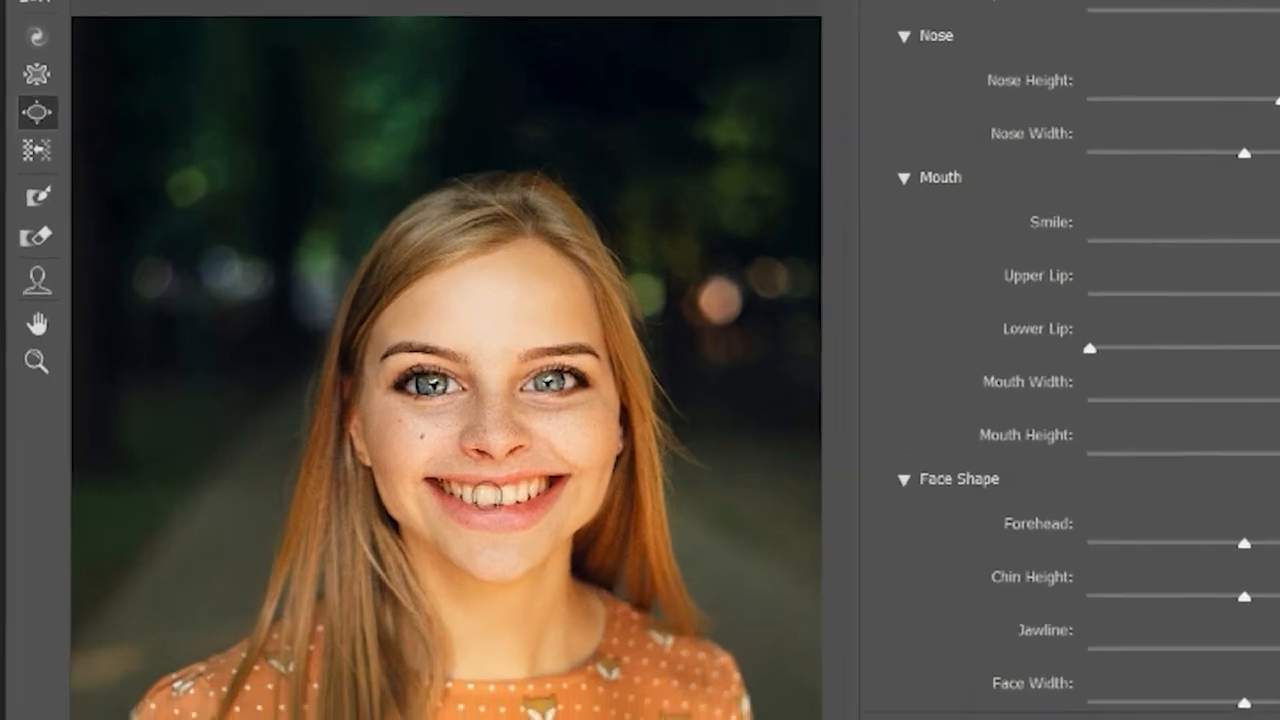
pyautogui.press('[')
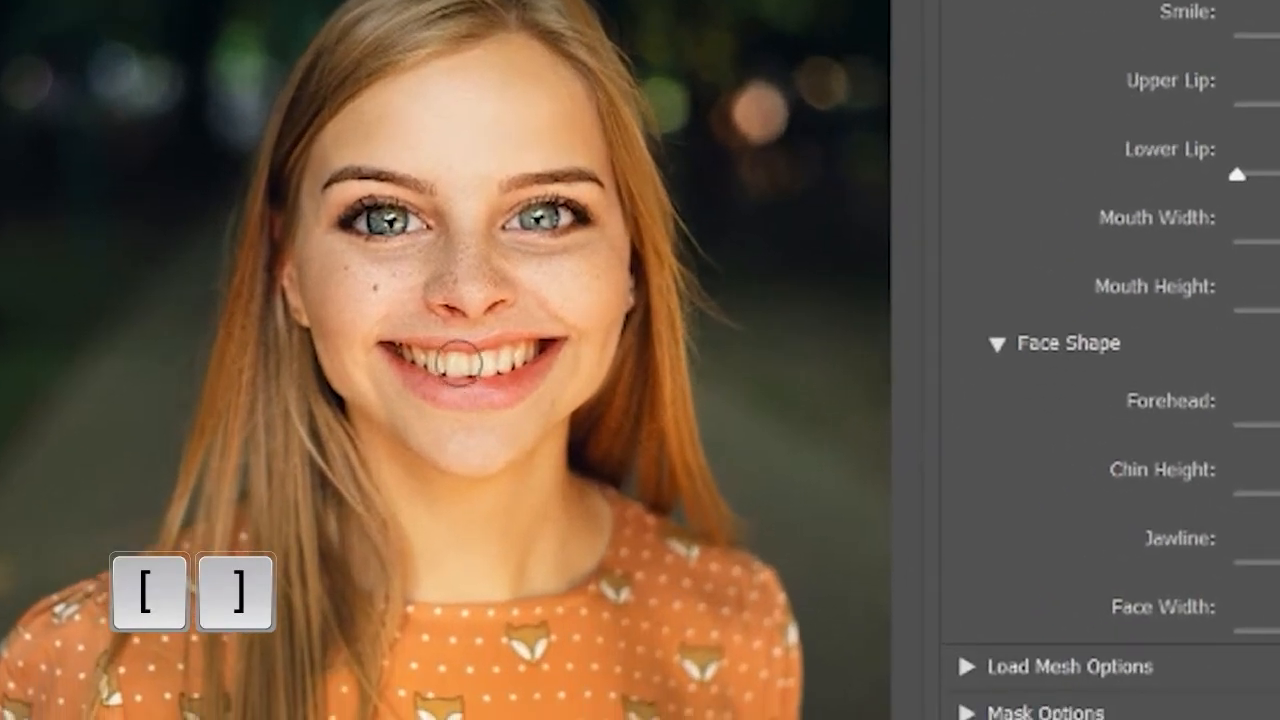
pyautogui.moveTo(459, 362); pyautogui.dragTo(477, 362)
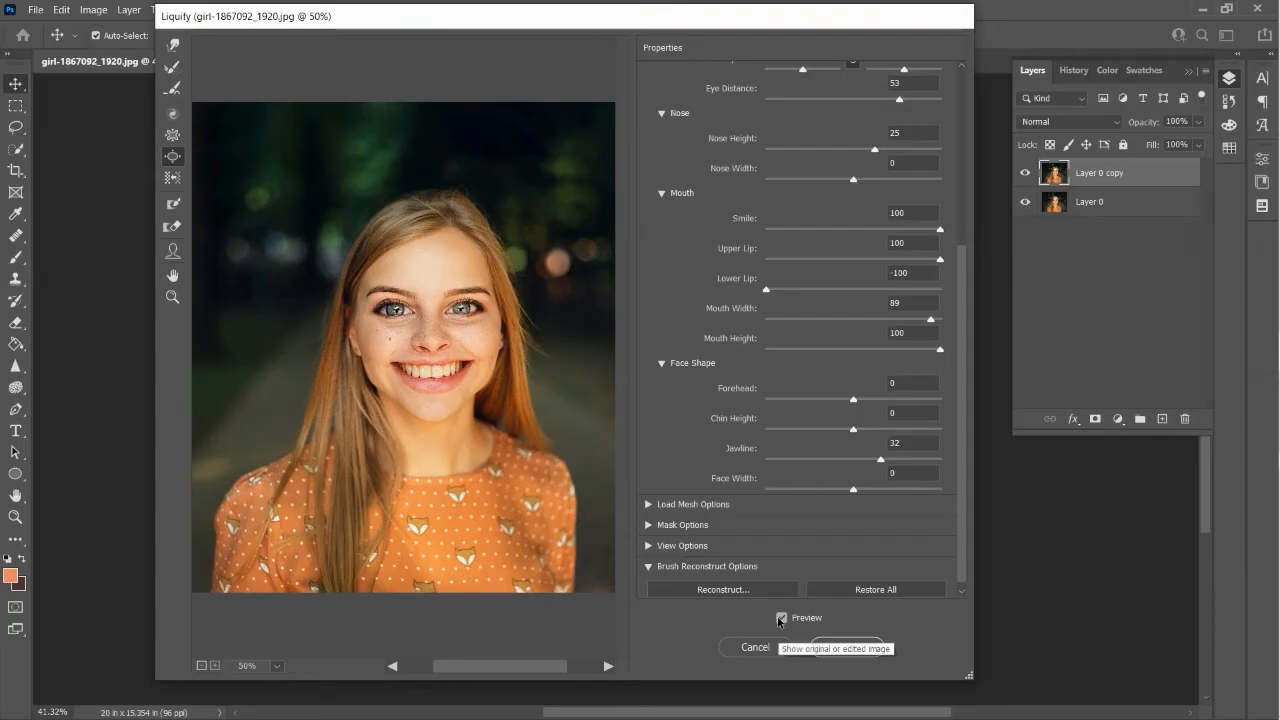
# Step: Compare the face with the original using the preview toggle, and apply the Liquify changes
pyautogui.click(781, 618)
pyautogui.click(781, 618)
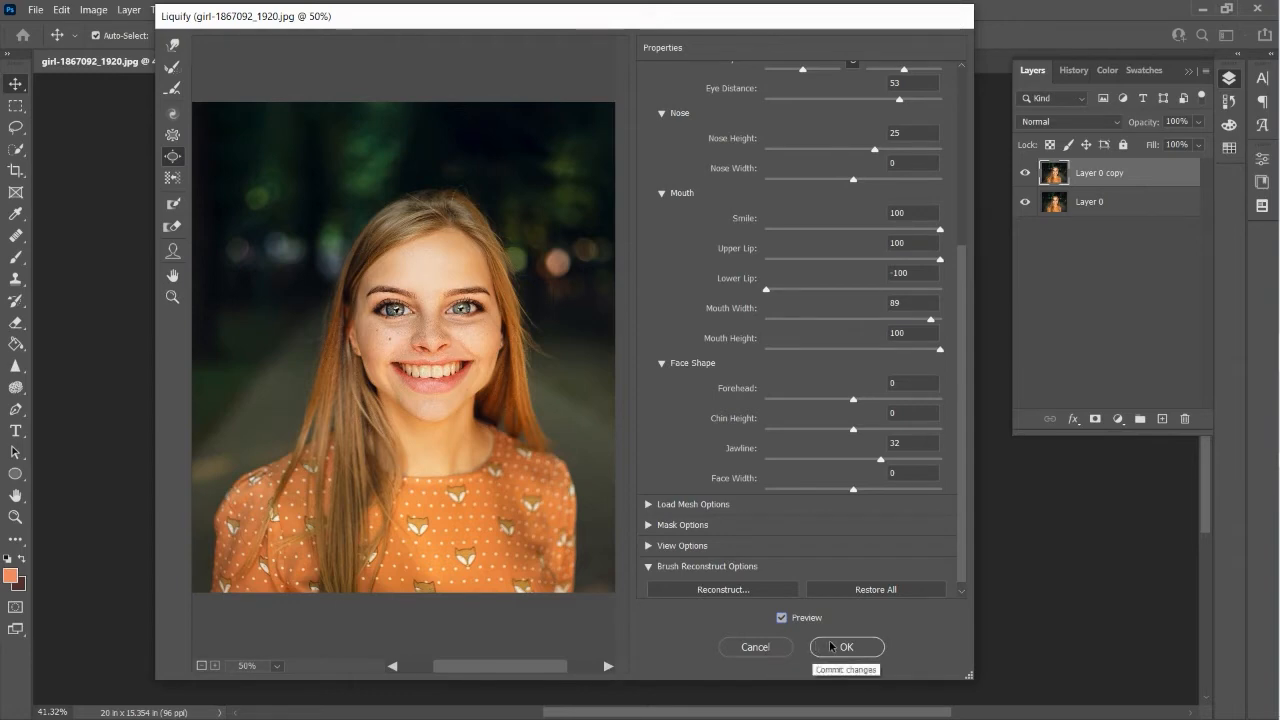
pyautogui.click(831, 647)
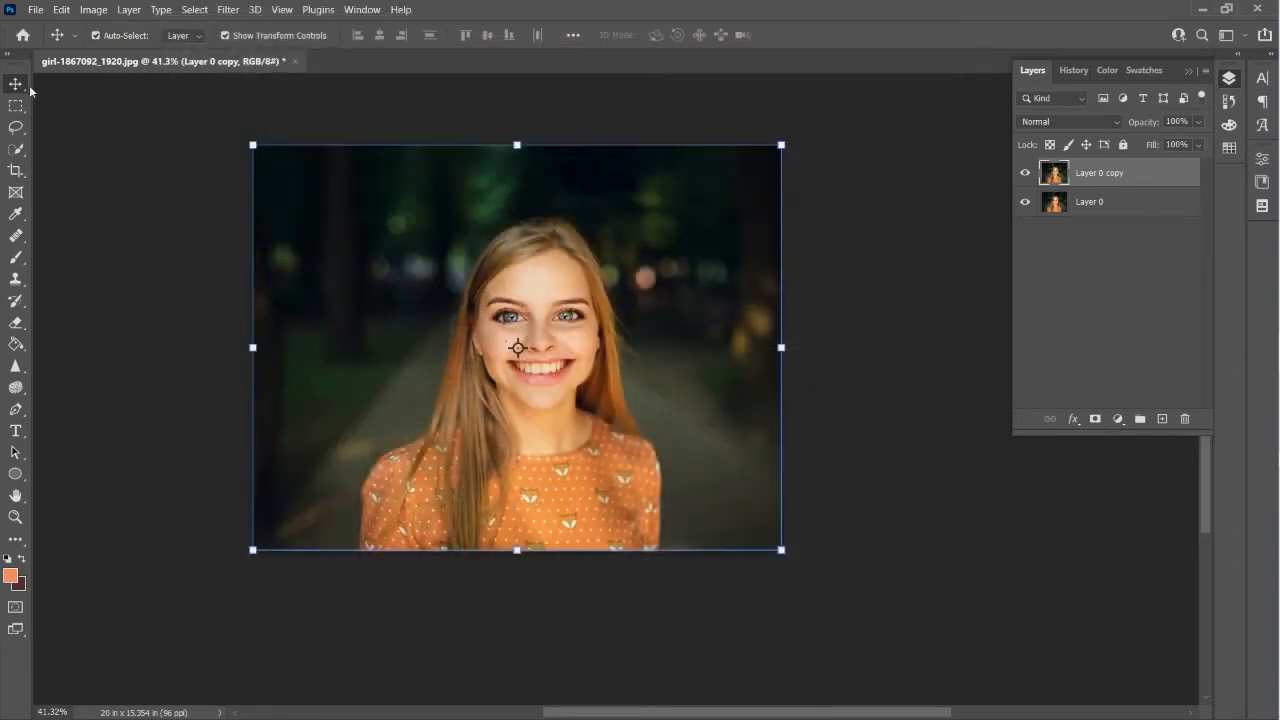
# Step: Select the woman's head with a freehand Lasso outline and copy it onto a new layer
pyautogui.click(14, 128)
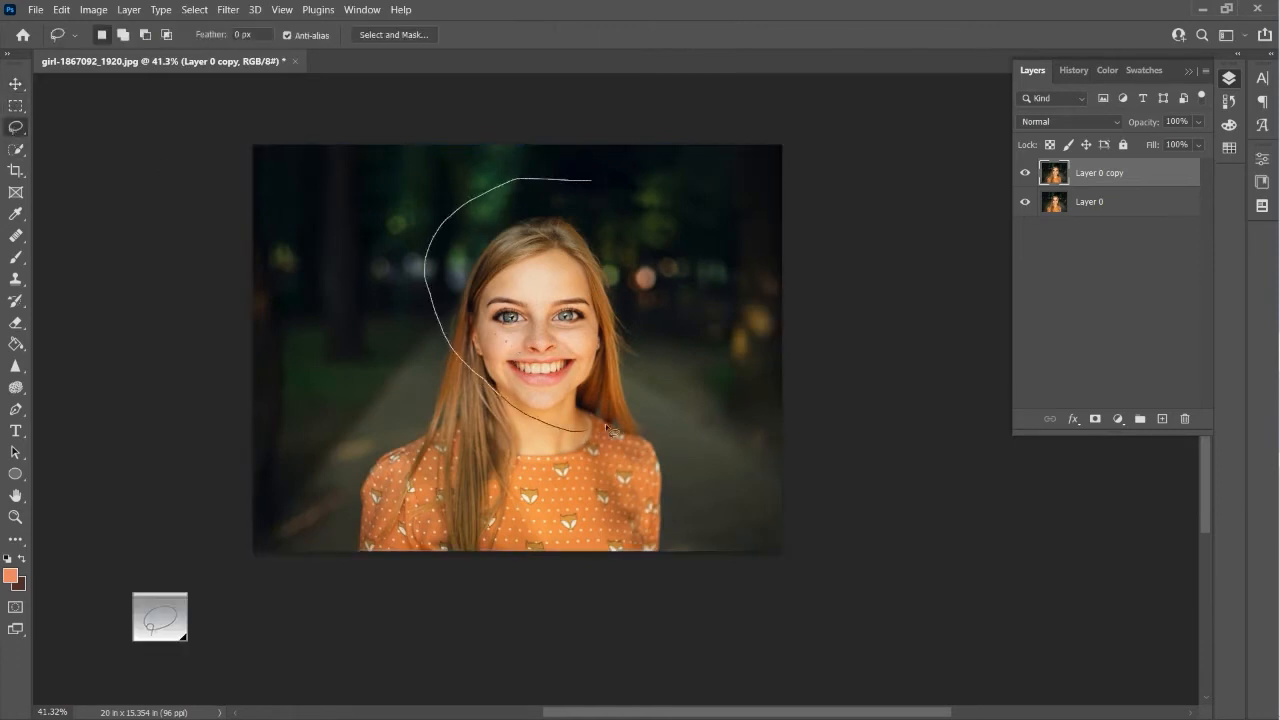
pyautogui.moveTo(596, 181); pyautogui.dragTo(592, 179)
pyautogui.hotkey('ctrl', 'c')
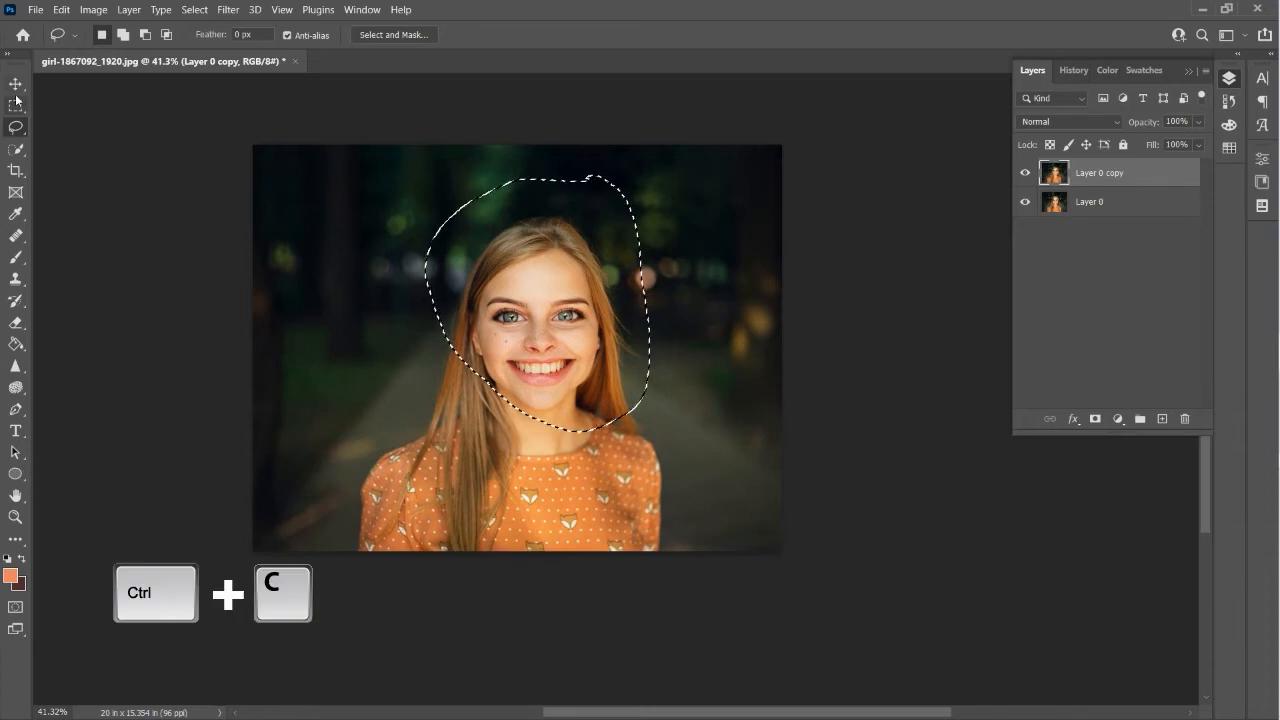
pyautogui.hotkey('ctrl', 'v')
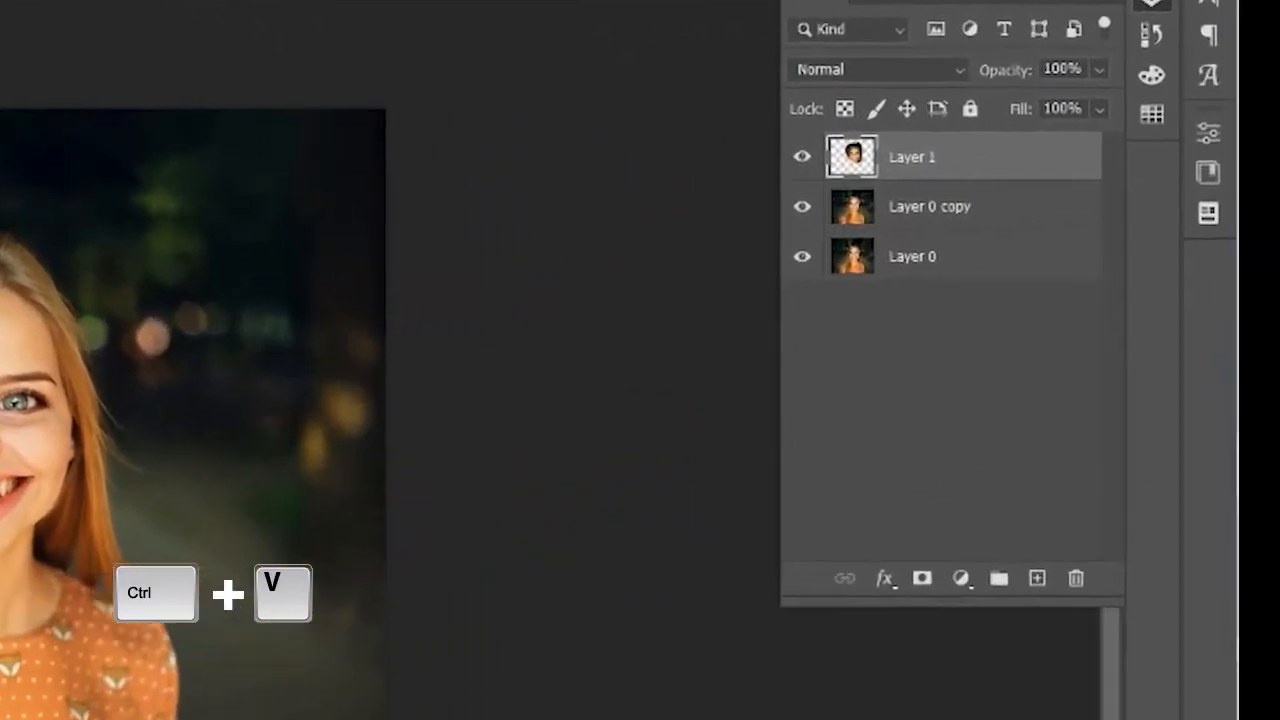
# Step: Scale the pasted head to about 125% with Free Transform and position it over the neck
pyautogui.press('v')
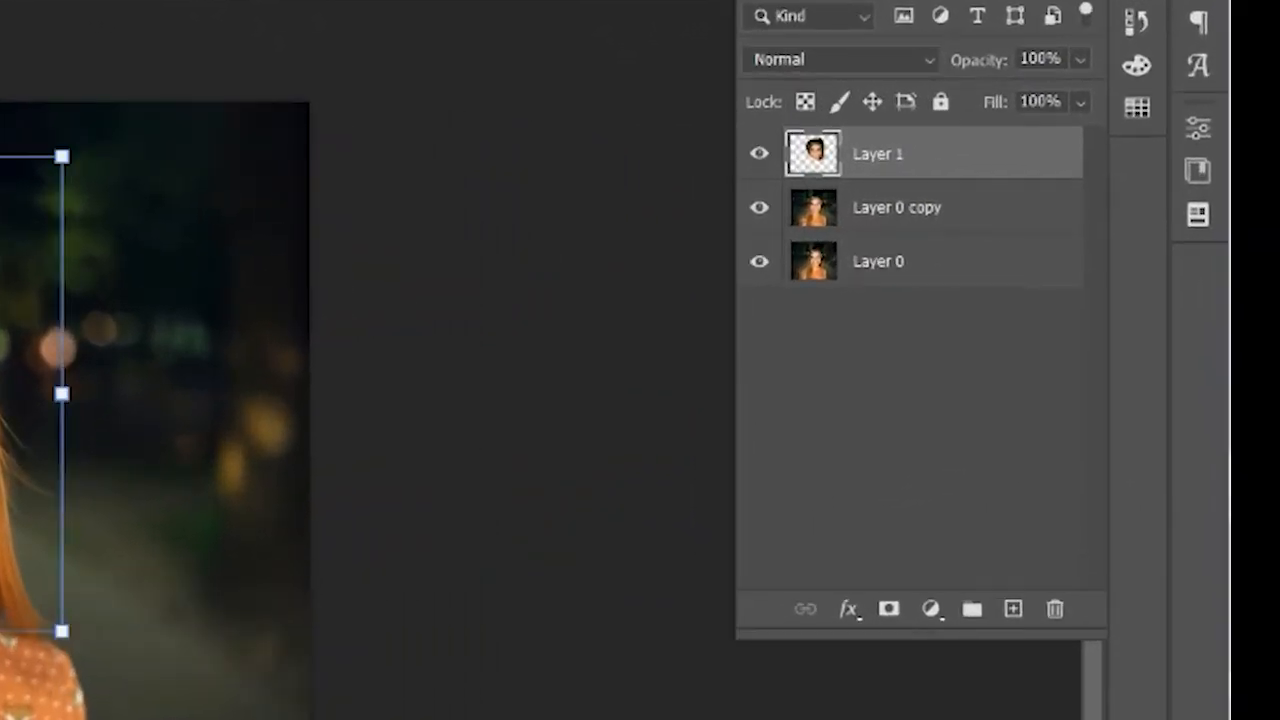
pyautogui.moveTo(425, 175); pyautogui.dragTo(351, 127)
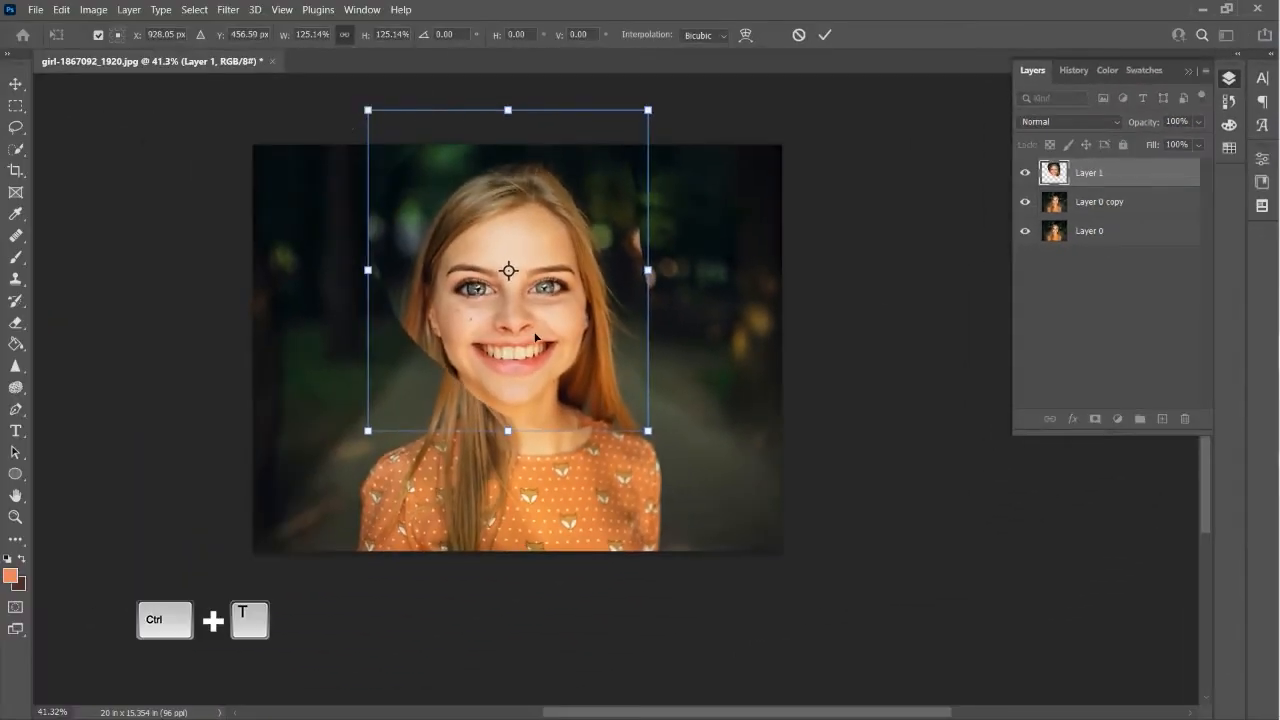
pyautogui.moveTo(535, 338); pyautogui.dragTo(553, 332)
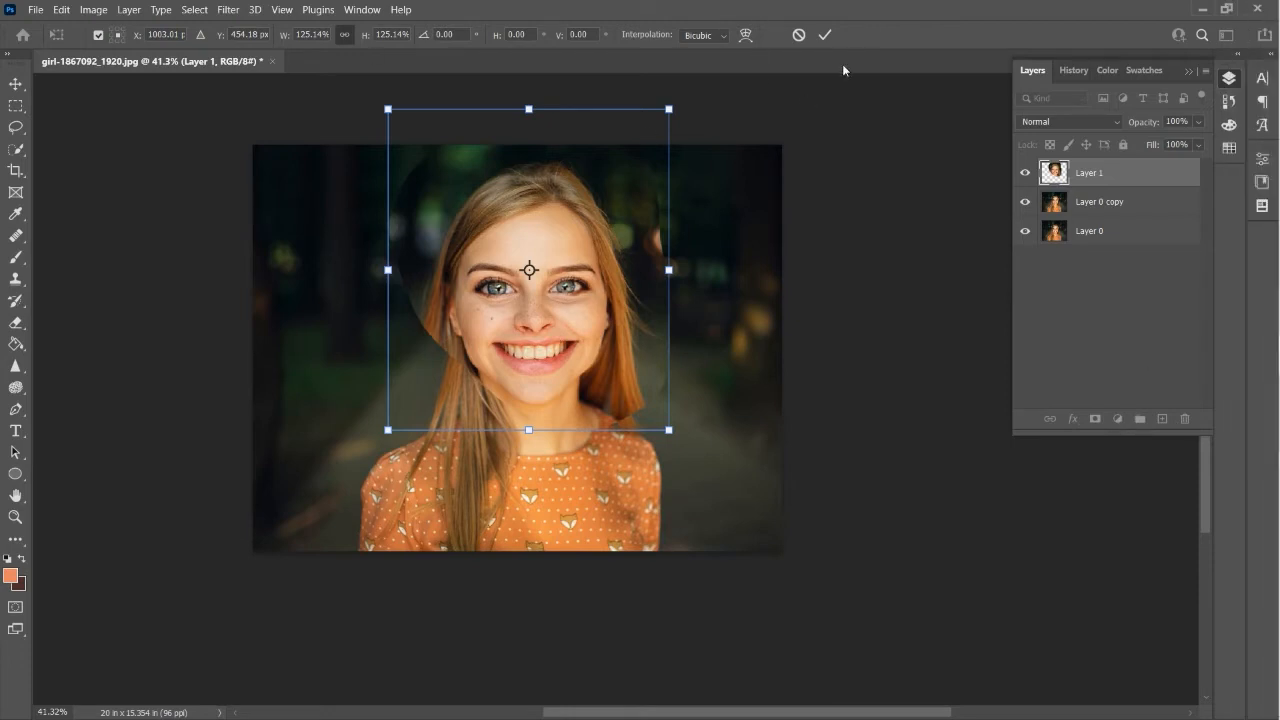
pyautogui.click(825, 36)
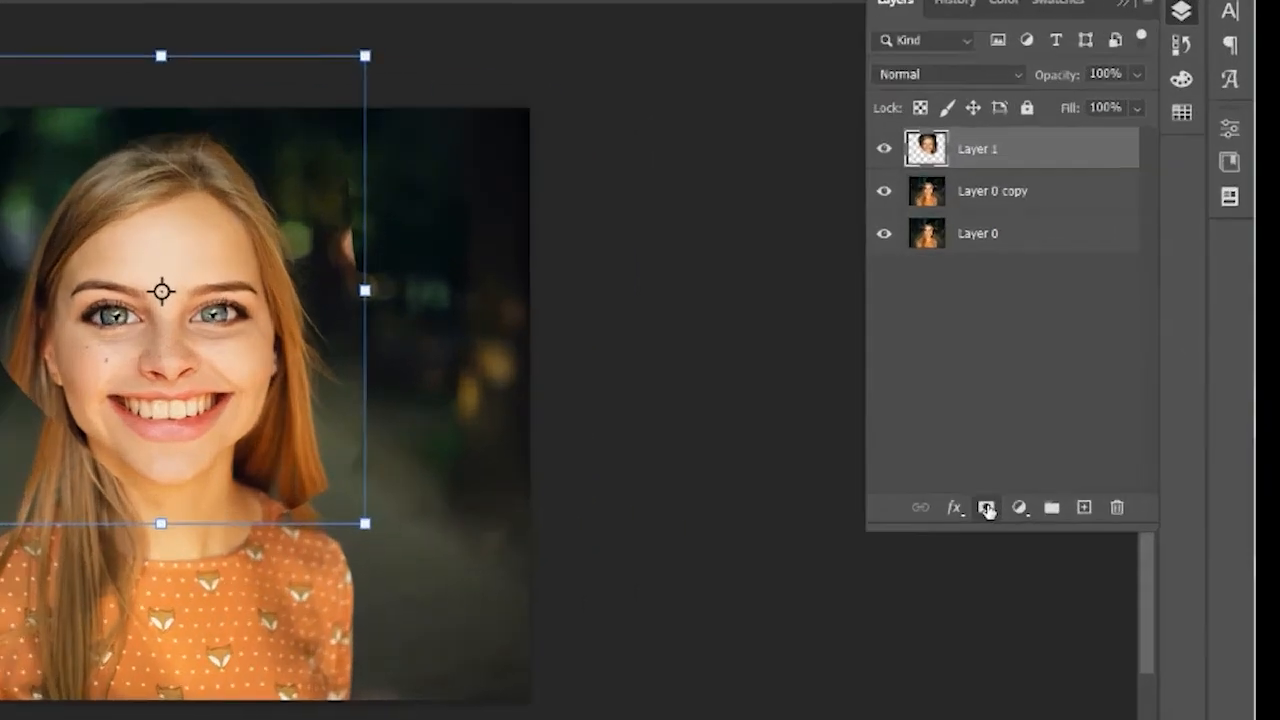
# Step: Add a layer mask to the pasted head and paint its left edge away in black with a larger brush
pyautogui.click(1096, 420)
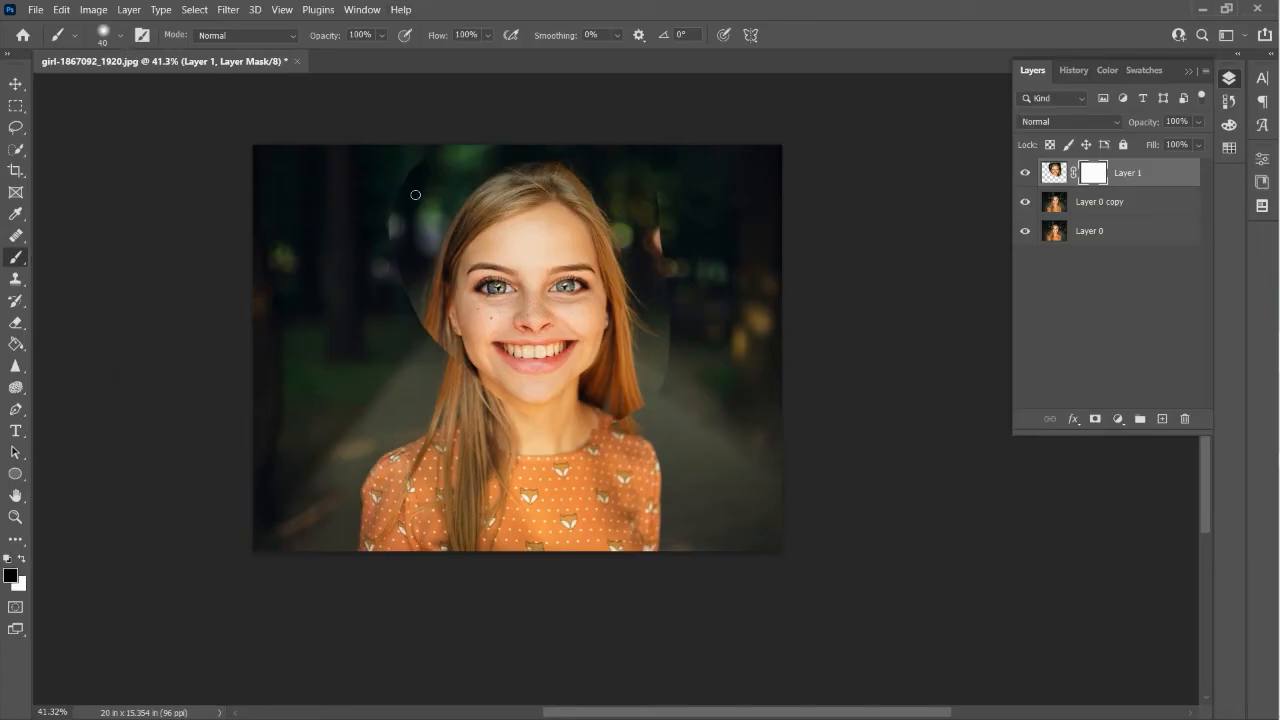
pyautogui.press(']')
pyautogui.press(']')
pyautogui.press(']')
pyautogui.press(']')
pyautogui.press(']')
pyautogui.press(']')
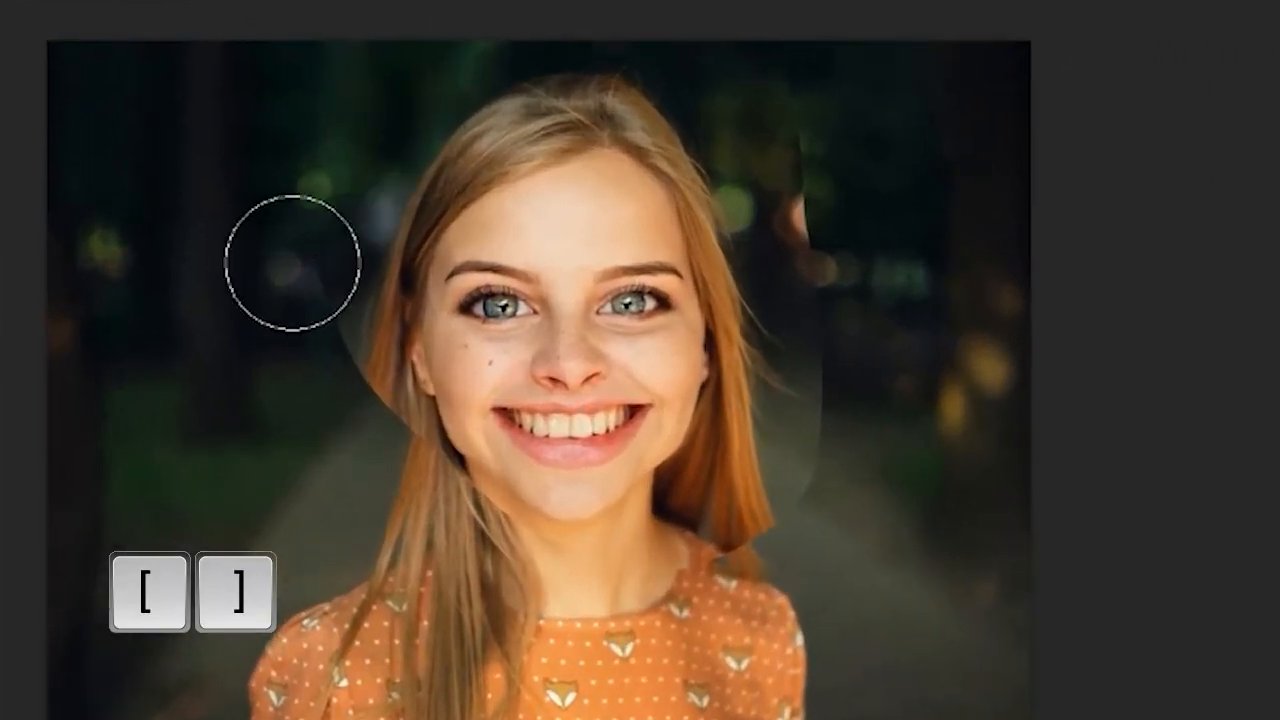
pyautogui.moveTo(309, 263)
pyautogui.mouseDown()
pyautogui.moveTo(300, 353)
pyautogui.moveTo(396, 495)
pyautogui.moveTo(343, 339)
pyautogui.moveTo(305, 143)
pyautogui.mouseUp()
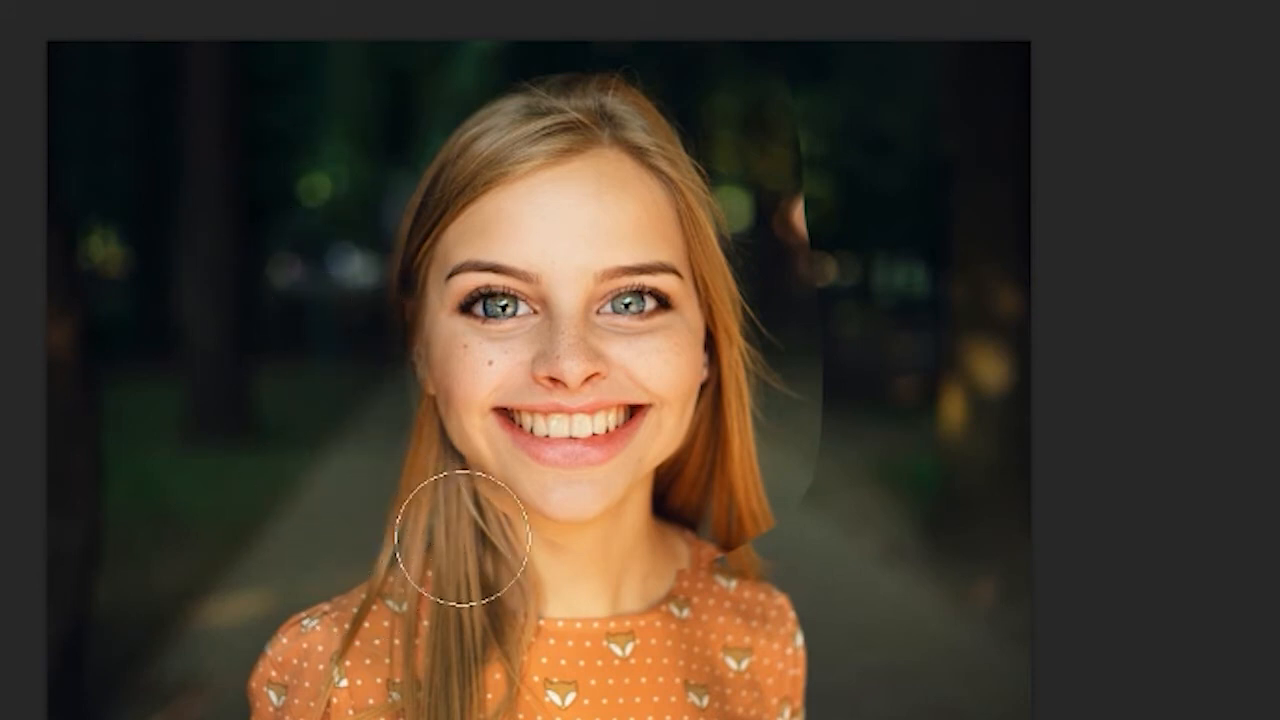
# Step: Mask out the pasted head's right edge along the hair and background, undoing the stroke that cuts into the hair and repainting it
pyautogui.moveTo(764, 515)
pyautogui.mouseDown()
pyautogui.moveTo(615, 614)
pyautogui.moveTo(826, 306)
pyautogui.moveTo(617, 5)
pyautogui.mouseUp()
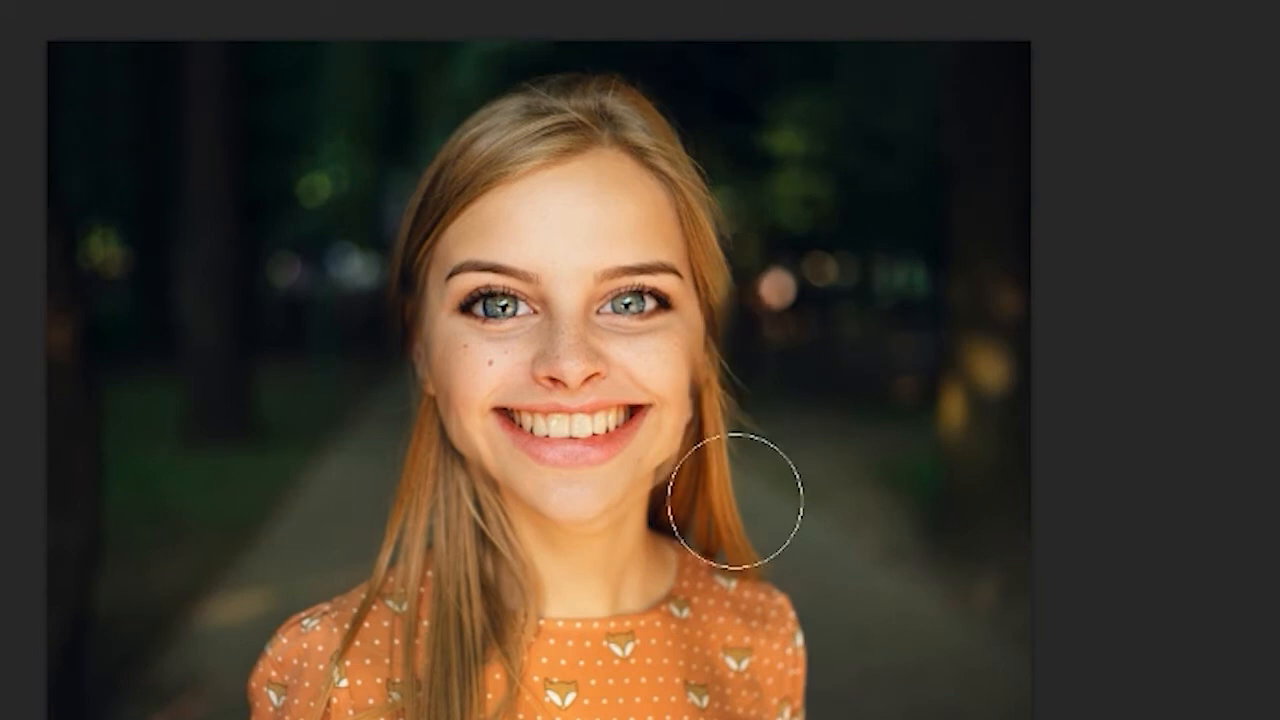
pyautogui.hotkey('ctrl', 'z')
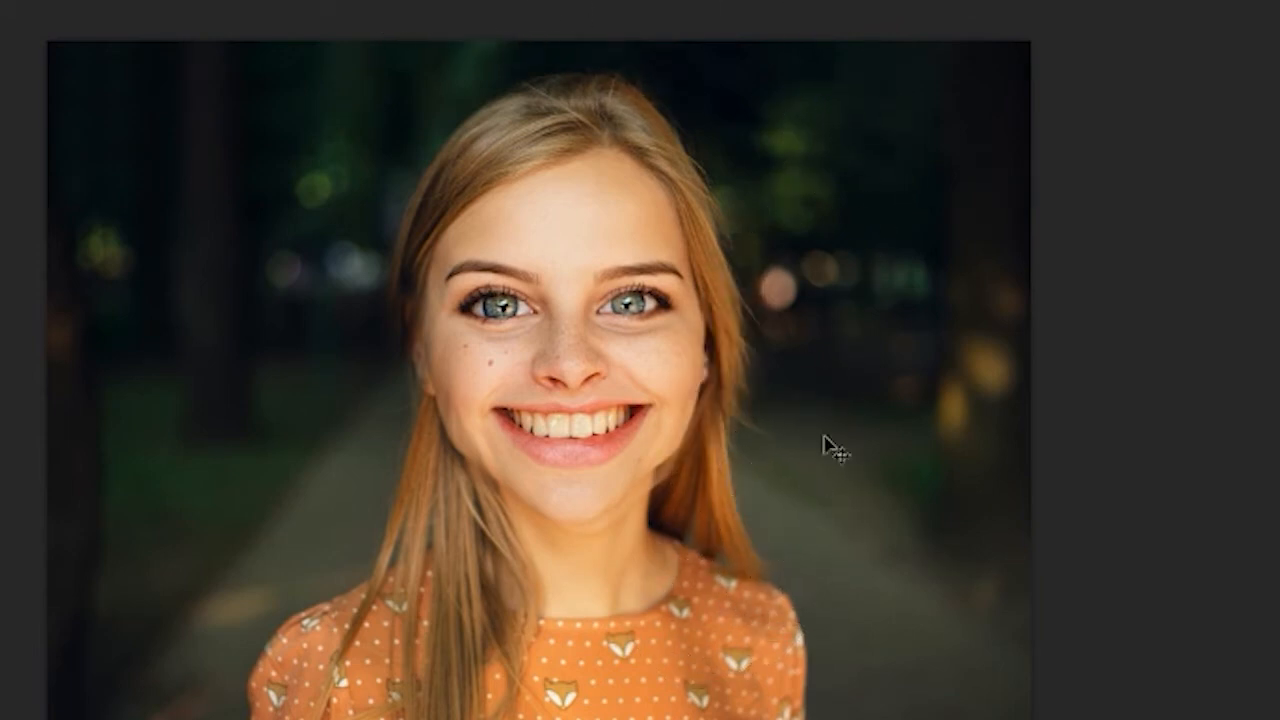
pyautogui.moveTo(723, 46); pyautogui.dragTo(828, 470)
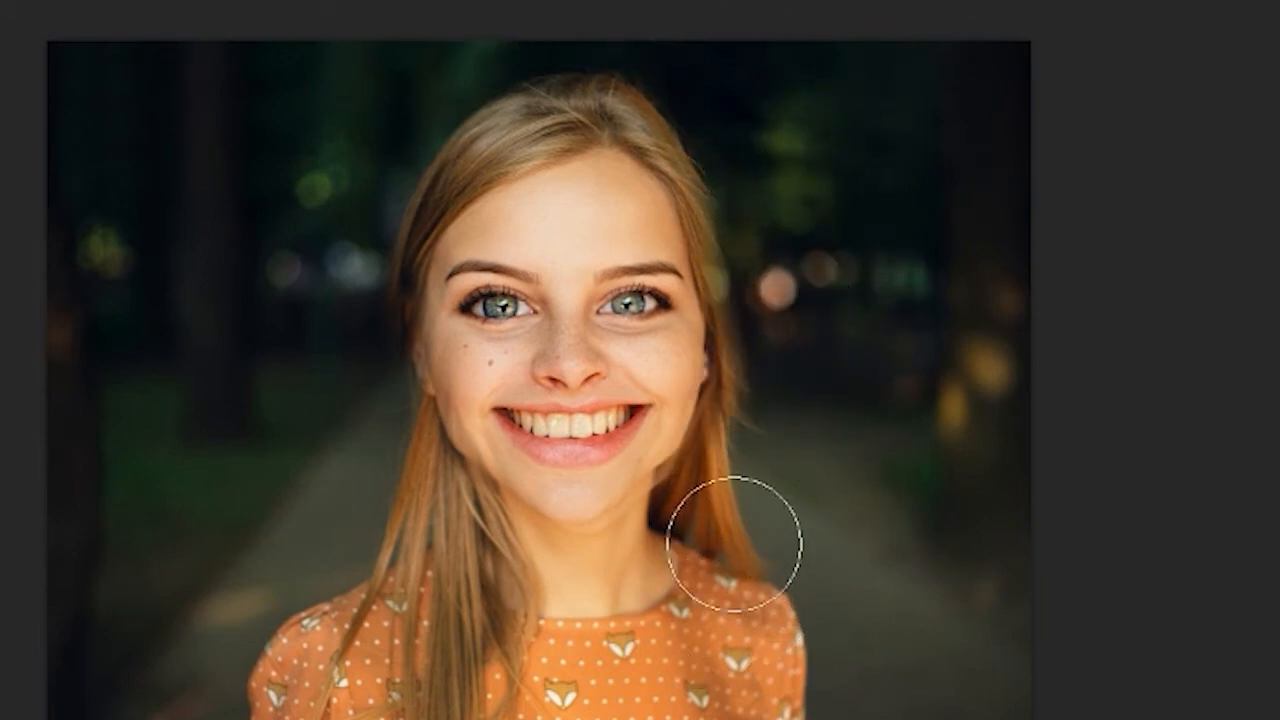
# Step: Refine the head's mask around the neck, jaw and hair with a smaller brush
pyautogui.scroll(4, 684, 562)
pyautogui.press('[')
pyautogui.press('[')
pyautogui.press('[')
pyautogui.press('[')
pyautogui.press('[')
pyautogui.press('[')
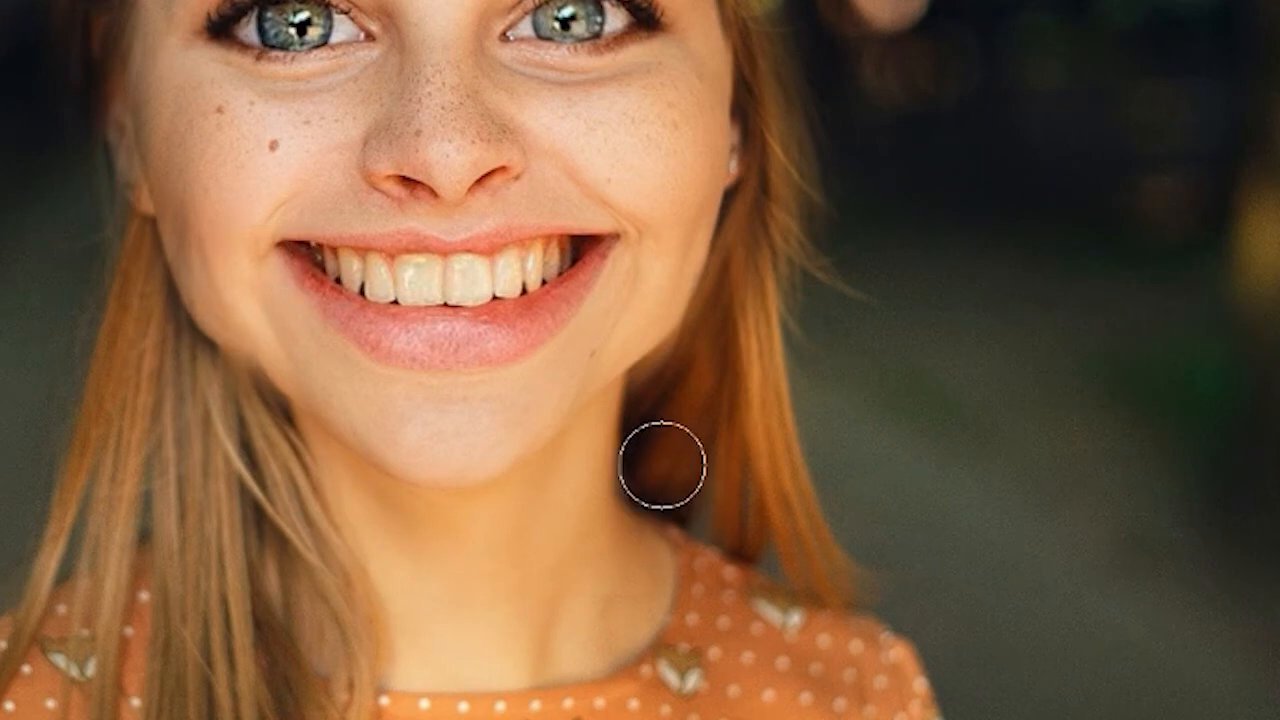
pyautogui.scroll(-3, 343, 106)
pyautogui.moveTo(390, 60)
pyautogui.mouseDown()
pyautogui.moveTo(441, 343)
pyautogui.moveTo(450, 307)
pyautogui.mouseUp()
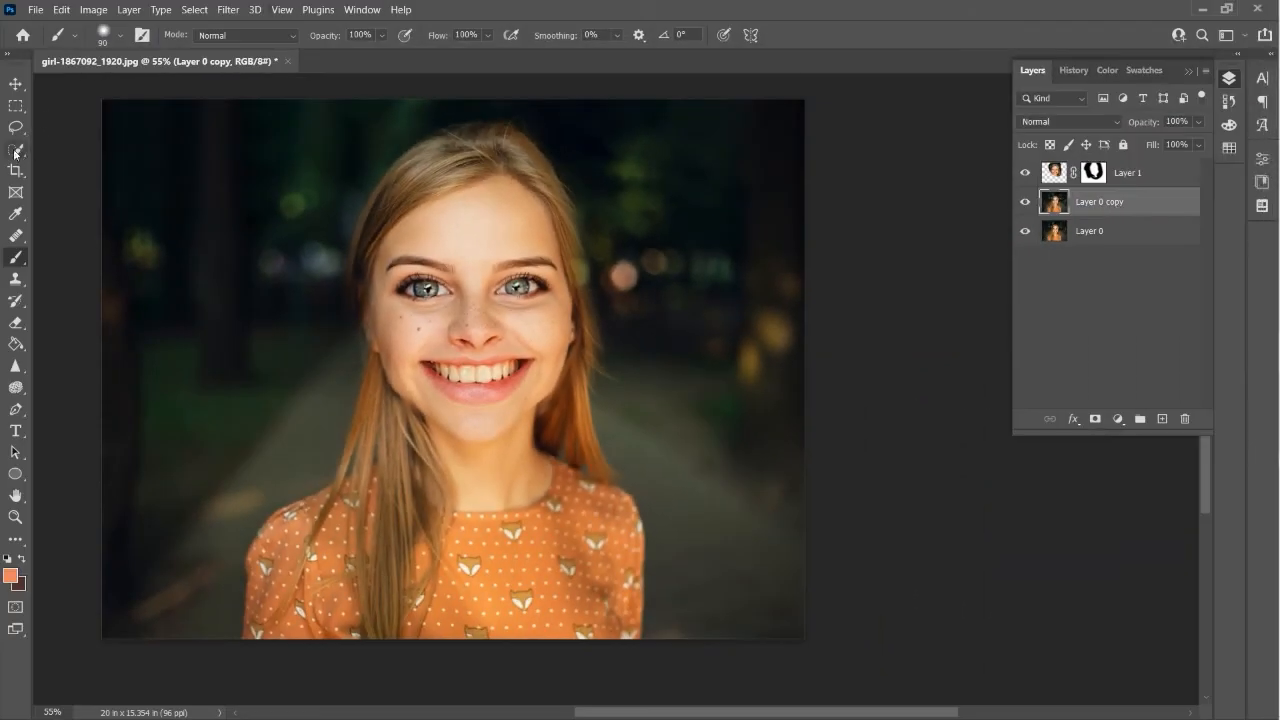
# Step: Lasso the hair beside the jaw and over the left shoulder on Layer 0 copy, duplicate it to a new layer and move it topmost
pyautogui.click(15, 127)
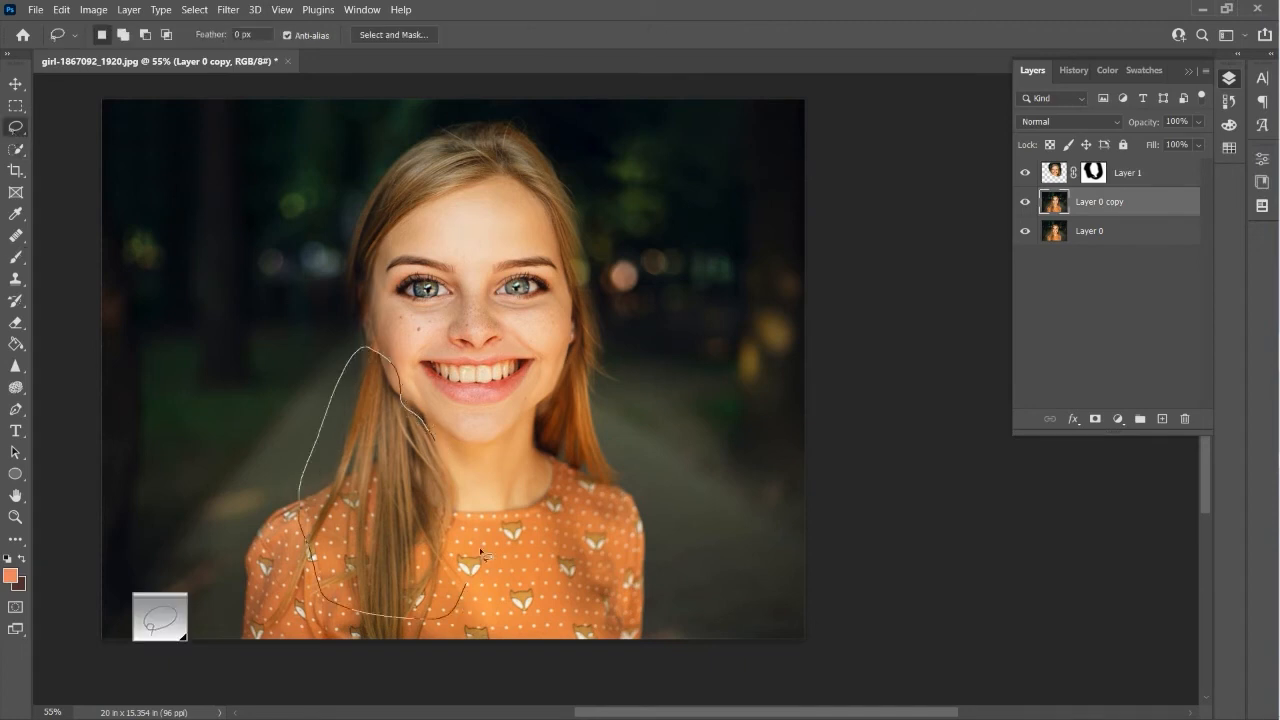
pyautogui.moveTo(435, 436); pyautogui.dragTo(436, 439)
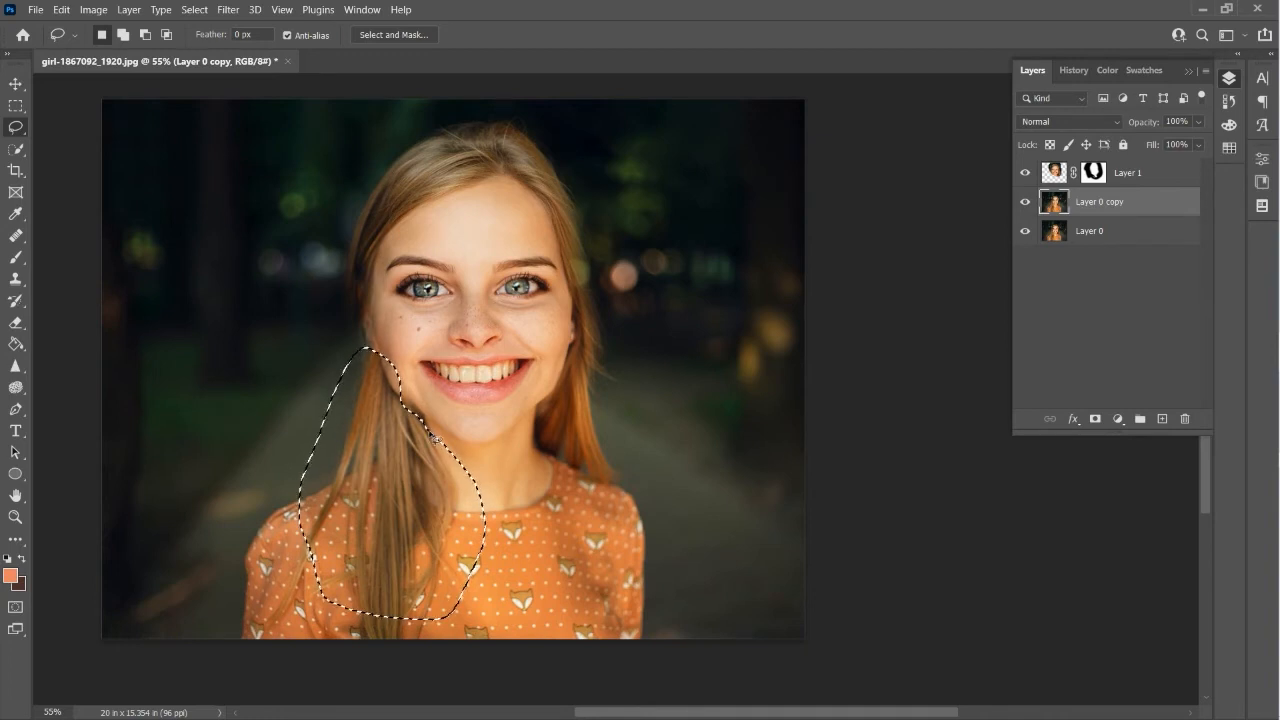
pyautogui.hotkey('ctrl', 'c')
pyautogui.hotkey('ctrl', 'v')
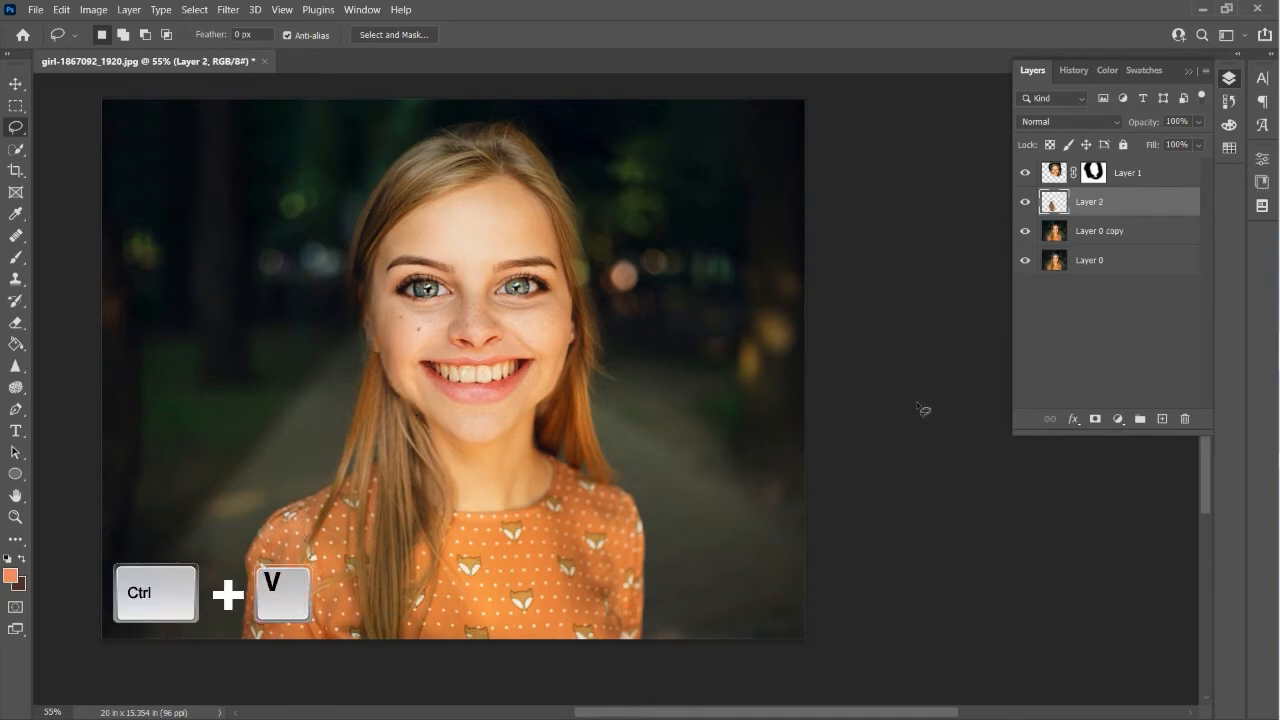
pyautogui.moveTo(1103, 214); pyautogui.dragTo(1097, 165)
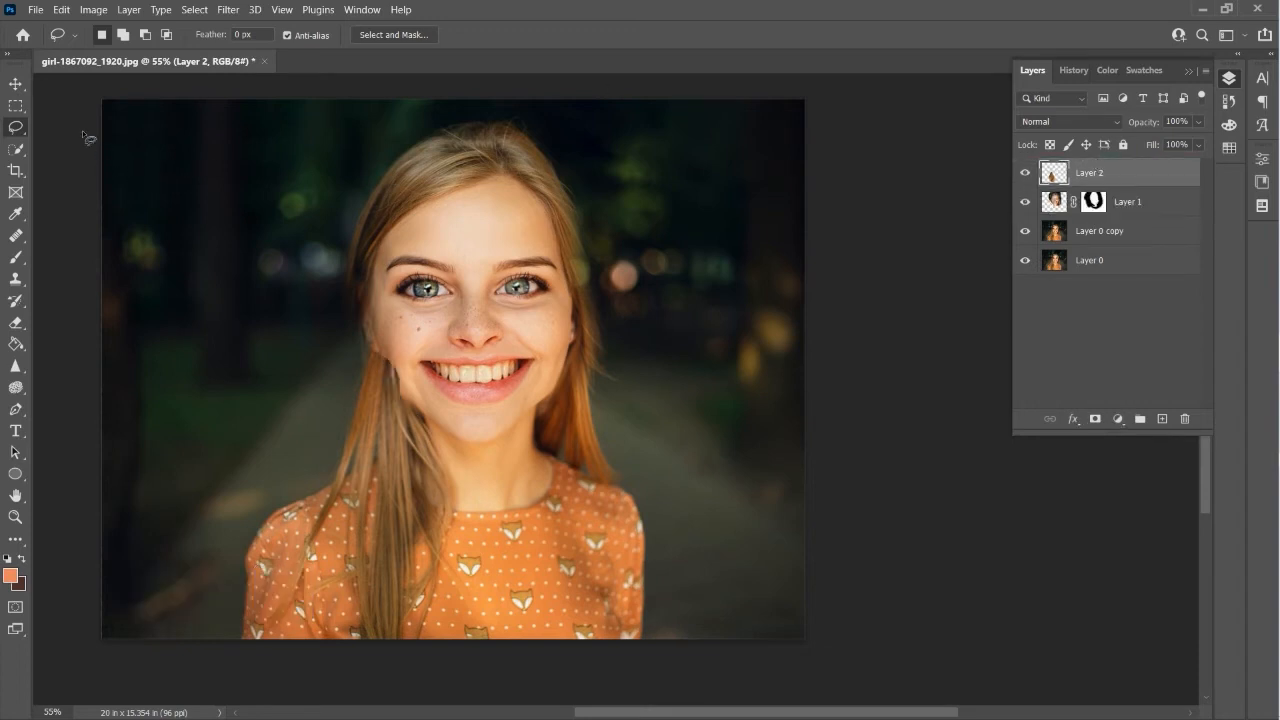
# Step: Stretch the copied left-hand hair upward and warp it to line up with the enlarged head's hair and the dress
pyautogui.click(15, 90)
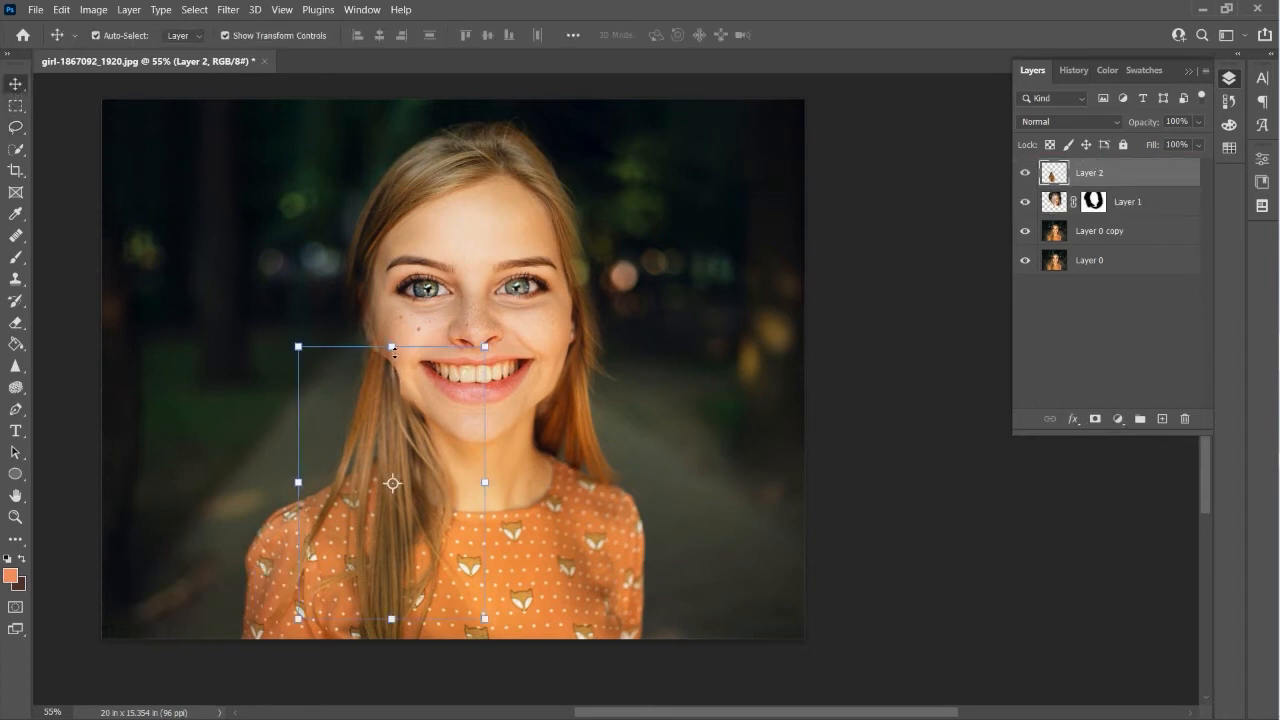
pyautogui.moveTo(394, 352); pyautogui.dragTo(394, 315)
pyautogui.moveTo(401, 487); pyautogui.dragTo(387, 475)
pyautogui.click(62, 11)
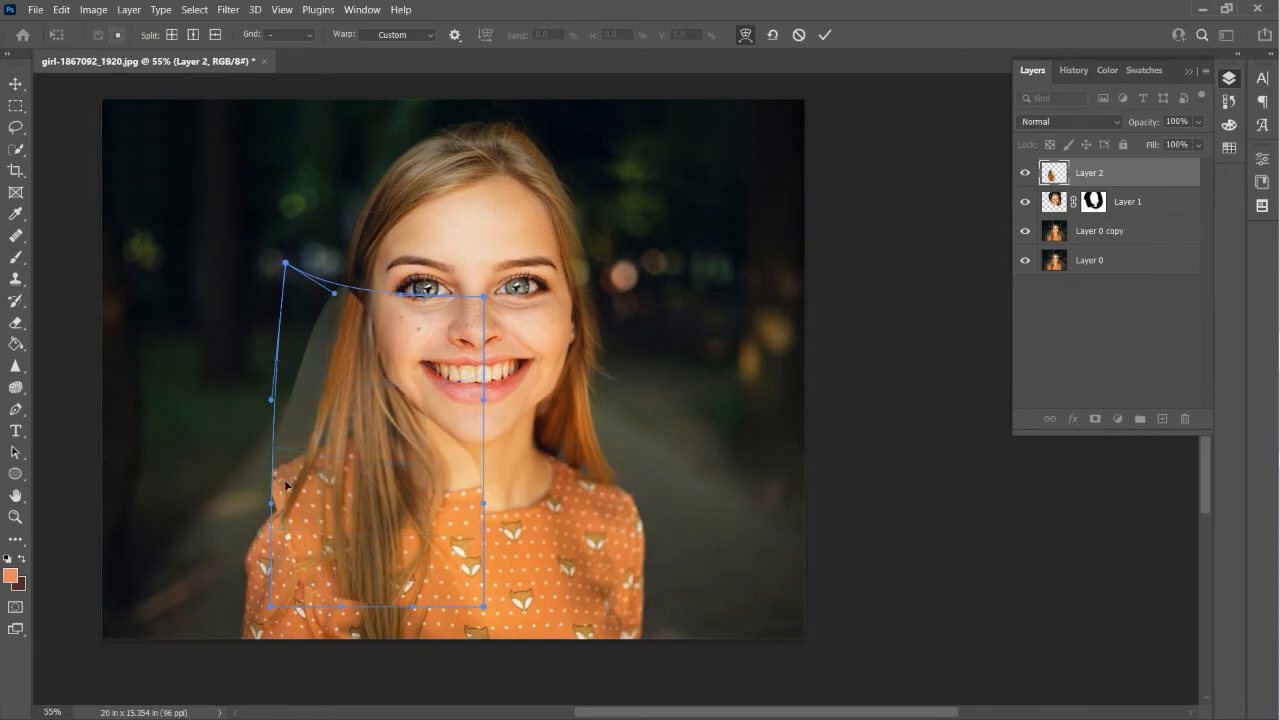
pyautogui.moveTo(286, 485); pyautogui.dragTo(302, 512)
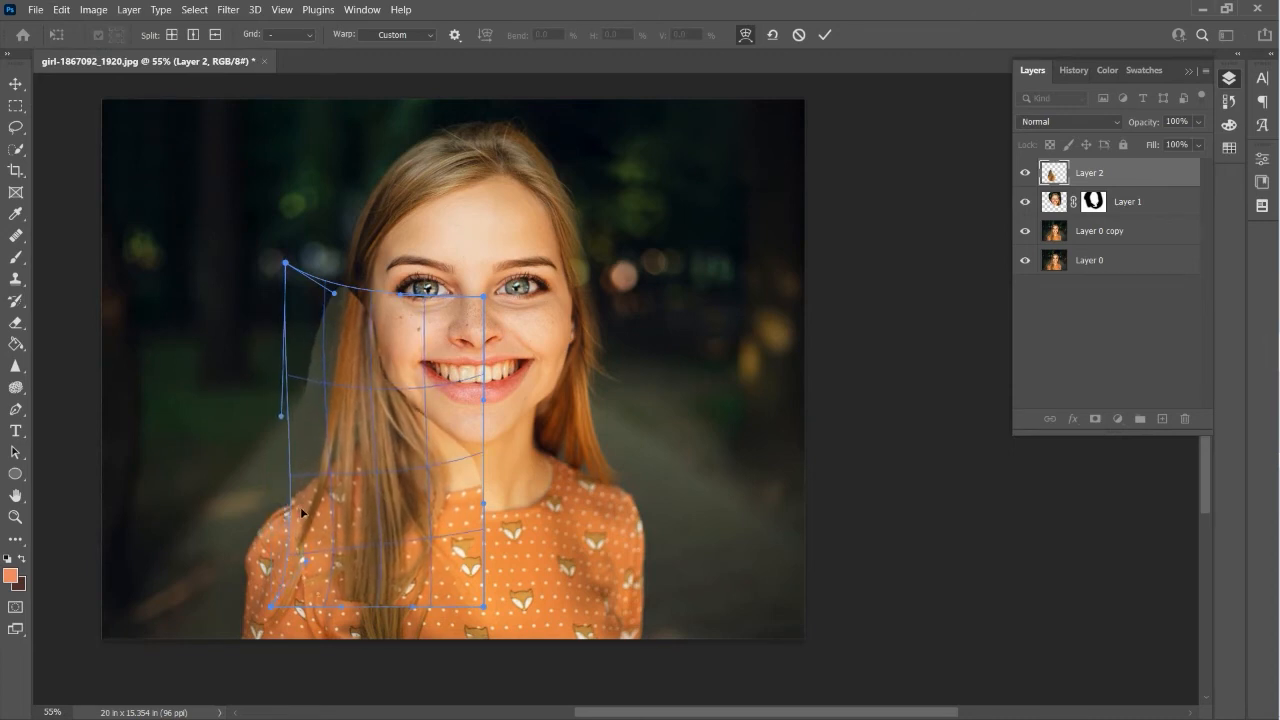
pyautogui.moveTo(361, 471); pyautogui.dragTo(370, 488)
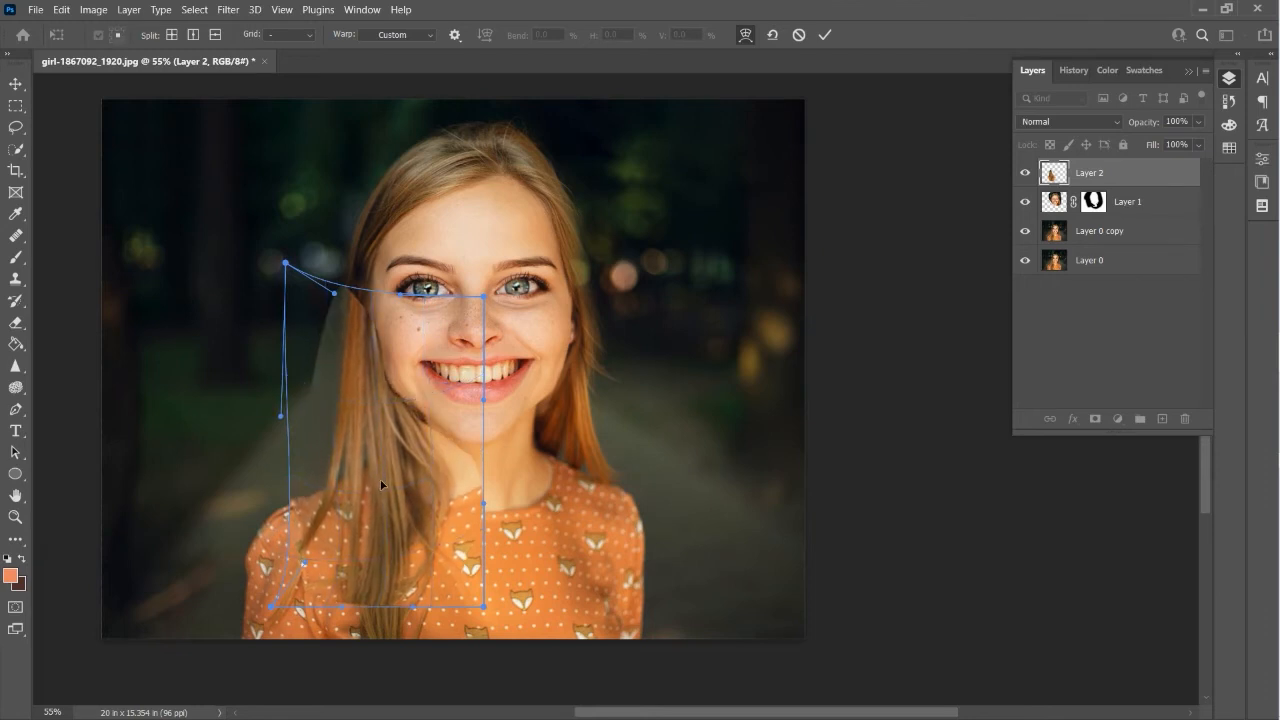
pyautogui.moveTo(380, 481); pyautogui.dragTo(380, 483)
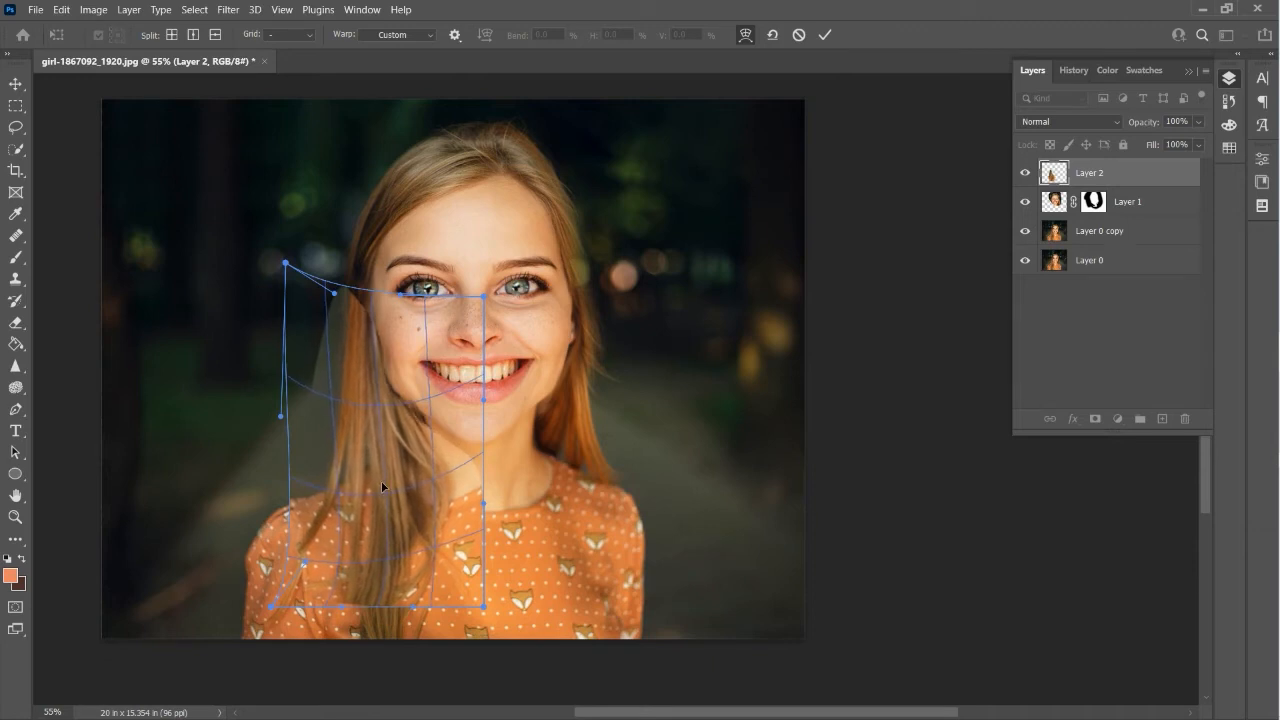
pyautogui.click(825, 36)
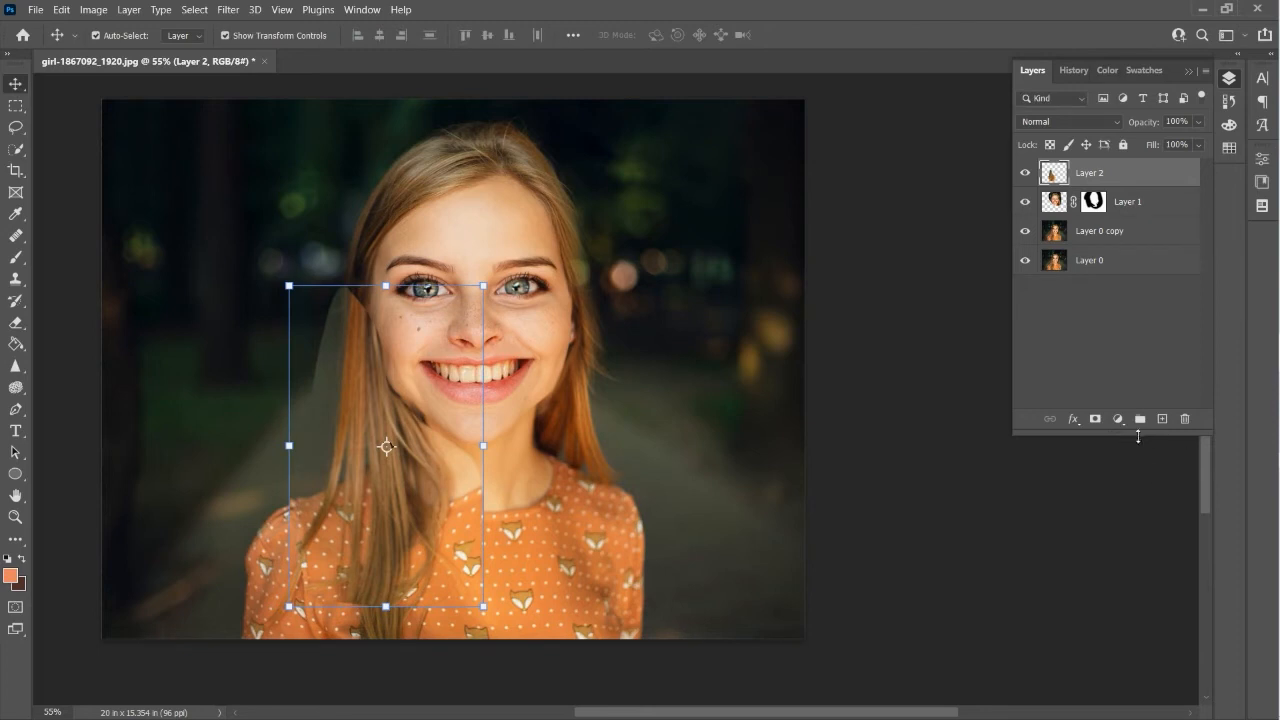
# Step: Add a layer mask to the copied left-hand hair and paint out its outer background edge in black, enlarging the brush to 250
pyautogui.click(1094, 419)
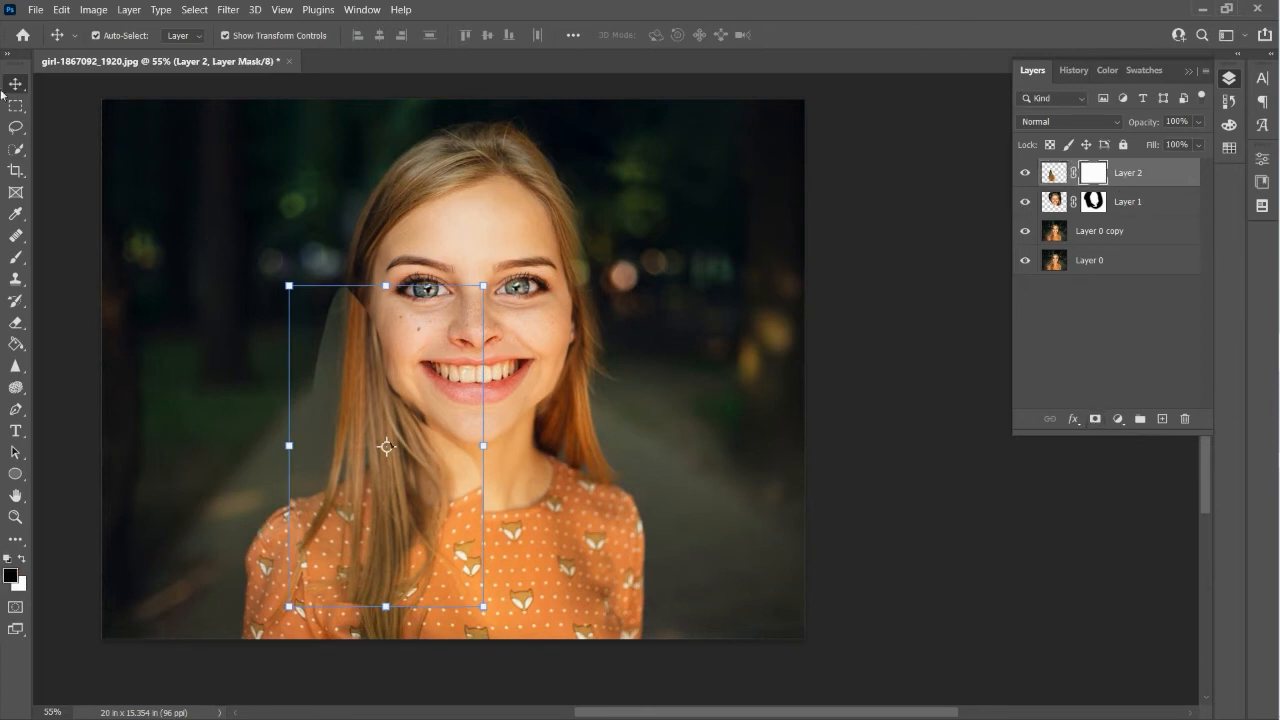
pyautogui.click(16, 257)
pyautogui.moveTo(333, 293)
pyautogui.mouseDown()
pyautogui.moveTo(314, 328)
pyautogui.moveTo(306, 405)
pyautogui.mouseUp()
pyautogui.press(']')
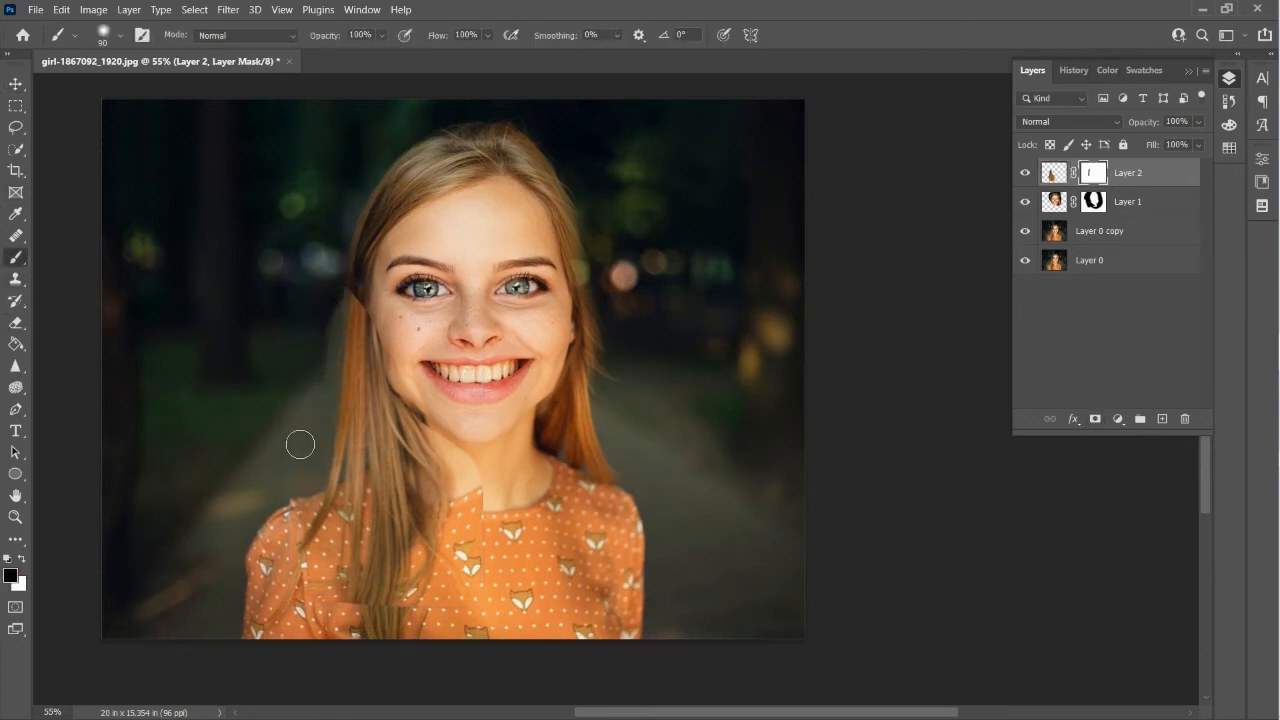
pyautogui.press(']')
pyautogui.press(']')
pyautogui.press(']')
pyautogui.press(']')
pyautogui.press(']')
pyautogui.moveTo(321, 277); pyautogui.dragTo(275, 375)
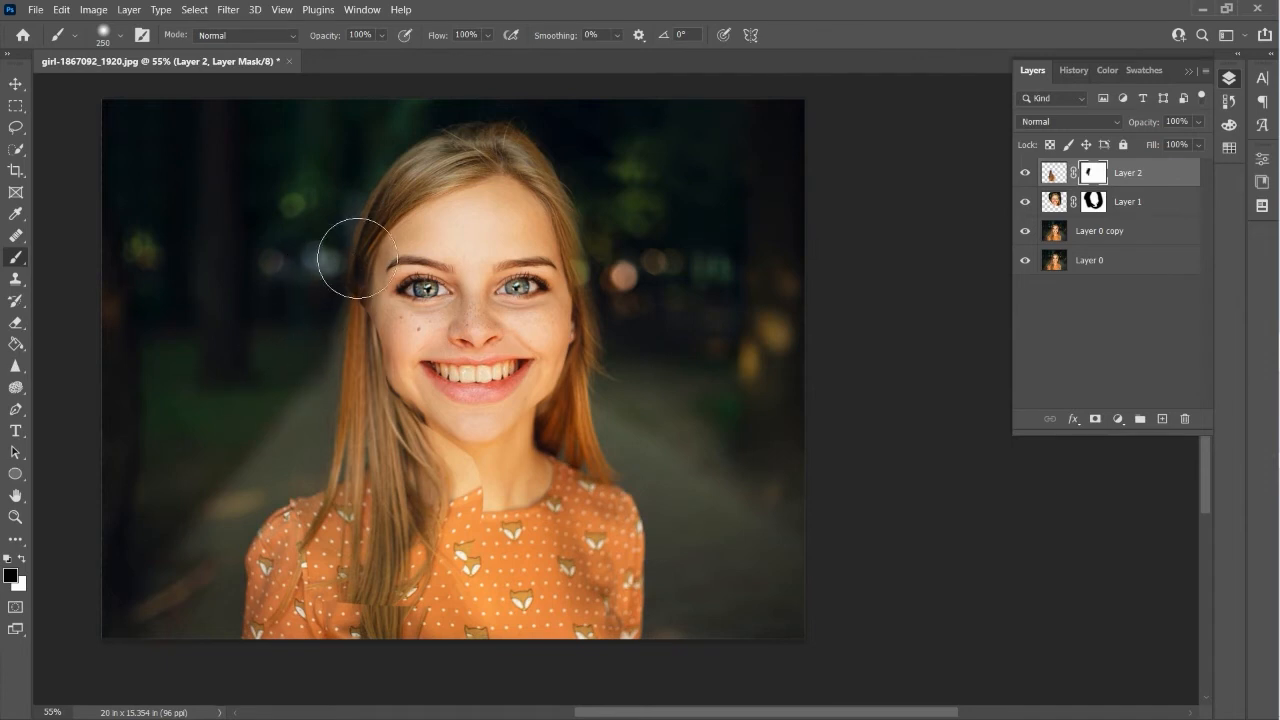
# Step: Mask out the hair patch's remaining edges along the face, neck and dress, and compare with the layer hidden and shown
pyautogui.moveTo(355, 258)
pyautogui.mouseDown()
pyautogui.moveTo(353, 305)
pyautogui.moveTo(375, 284)
pyautogui.moveTo(419, 323)
pyautogui.moveTo(412, 351)
pyautogui.moveTo(476, 408)
pyautogui.moveTo(462, 407)
pyautogui.moveTo(463, 433)
pyautogui.moveTo(460, 415)
pyautogui.moveTo(486, 450)
pyautogui.moveTo(498, 516)
pyautogui.moveTo(506, 483)
pyautogui.moveTo(466, 541)
pyautogui.mouseUp()
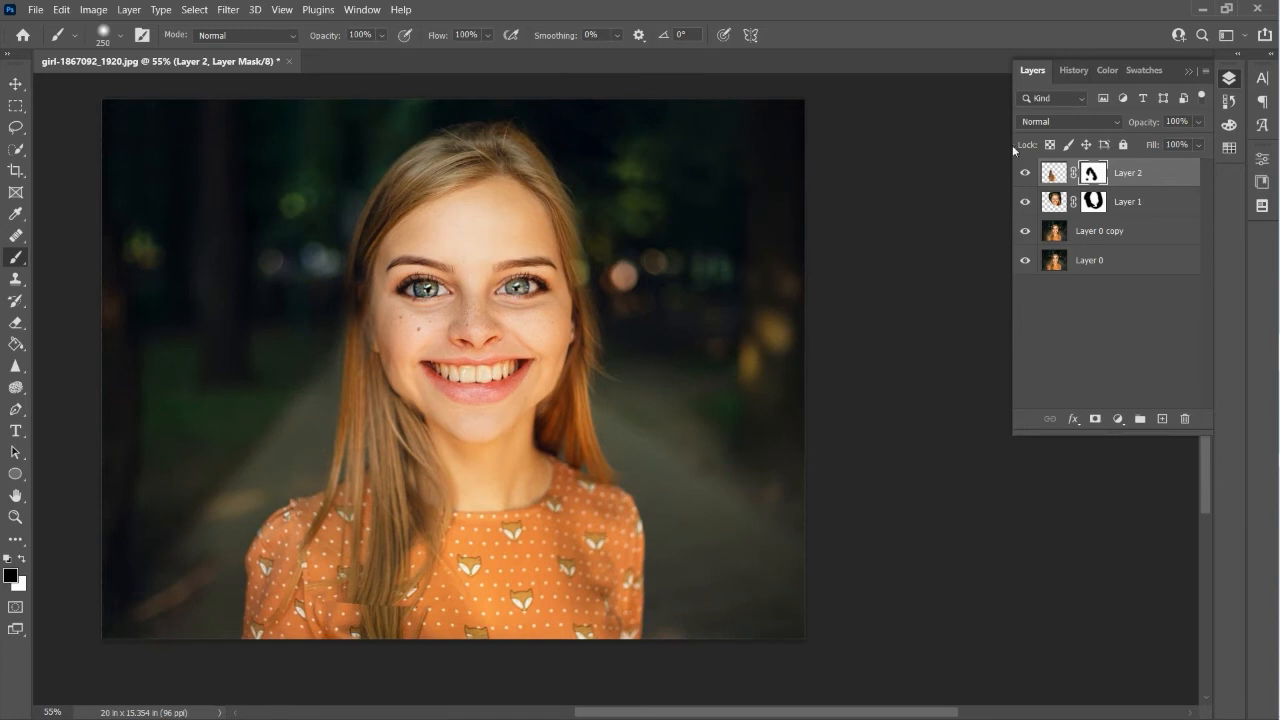
pyautogui.click(1023, 176)
pyautogui.click(1024, 177)
pyautogui.click(1024, 178)
pyautogui.click(1024, 178)
# Step: Lasso the right-hand hair below the ear on Layer 0 copy, duplicate it to a new layer and move it to the top of the stack
pyautogui.click(1094, 240)
pyautogui.click(16, 127)
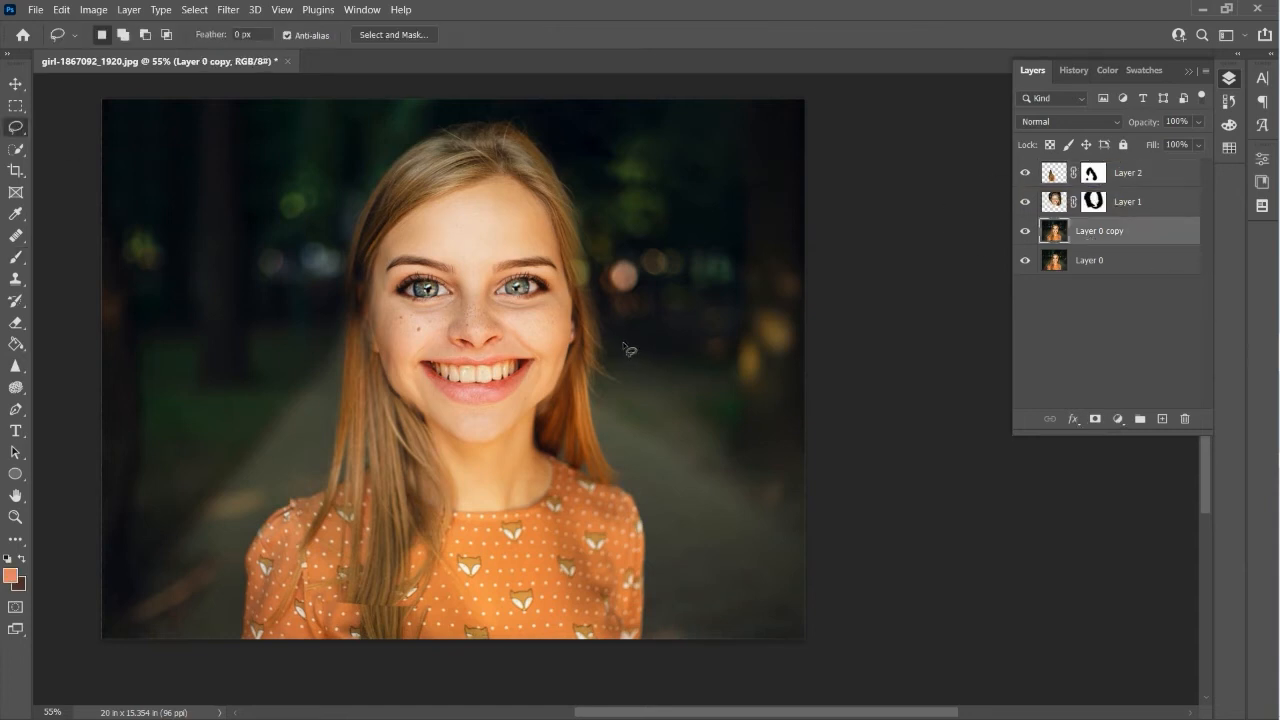
pyautogui.moveTo(624, 346); pyautogui.dragTo(584, 315)
pyautogui.moveTo(551, 393); pyautogui.dragTo(527, 458)
pyautogui.moveTo(636, 515)
pyautogui.mouseDown()
pyautogui.moveTo(652, 437)
pyautogui.moveTo(624, 332)
pyautogui.mouseUp()
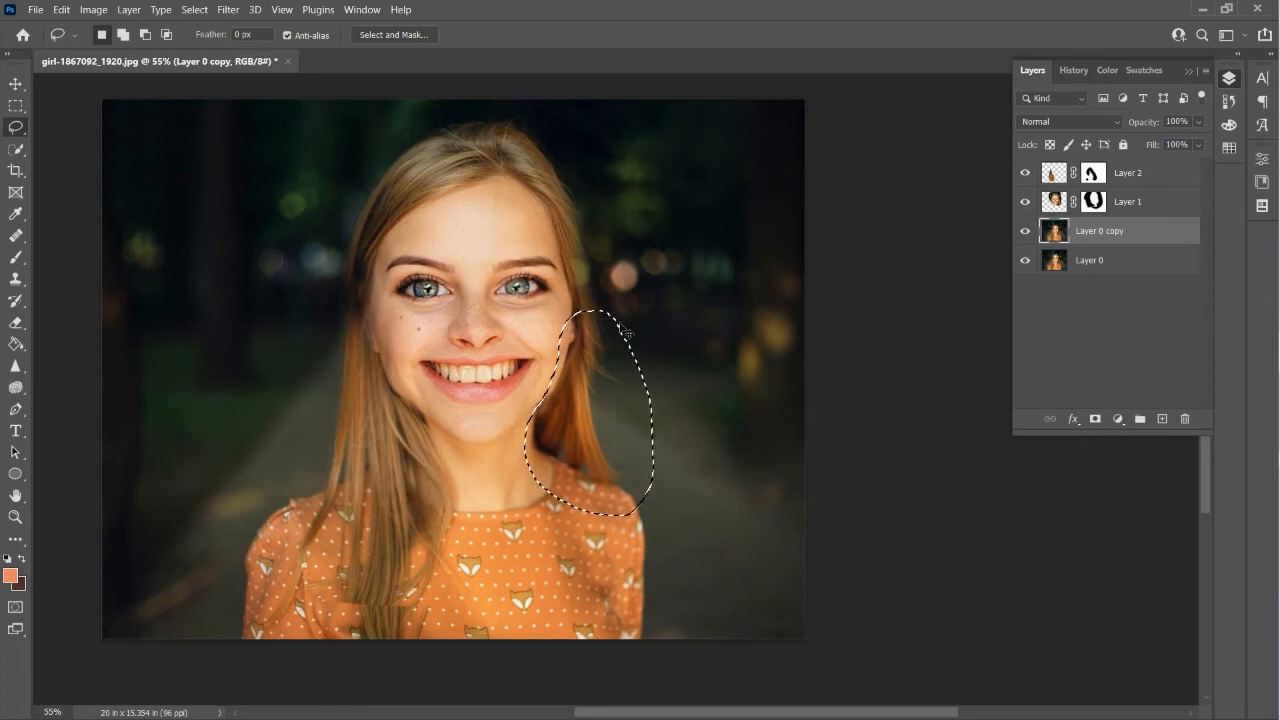
pyautogui.hotkey('ctrl', 'j')
pyautogui.press('v')
pyautogui.moveTo(1149, 243)
pyautogui.mouseDown()
pyautogui.moveTo(1147, 145)
pyautogui.moveTo(1150, 158)
pyautogui.mouseUp()
# Step: Warp the copied right-hand hair, raising its upper corners and adjusting its lower edge to match the enlarged head
pyautogui.click(61, 9)
pyautogui.moveTo(174, 368)
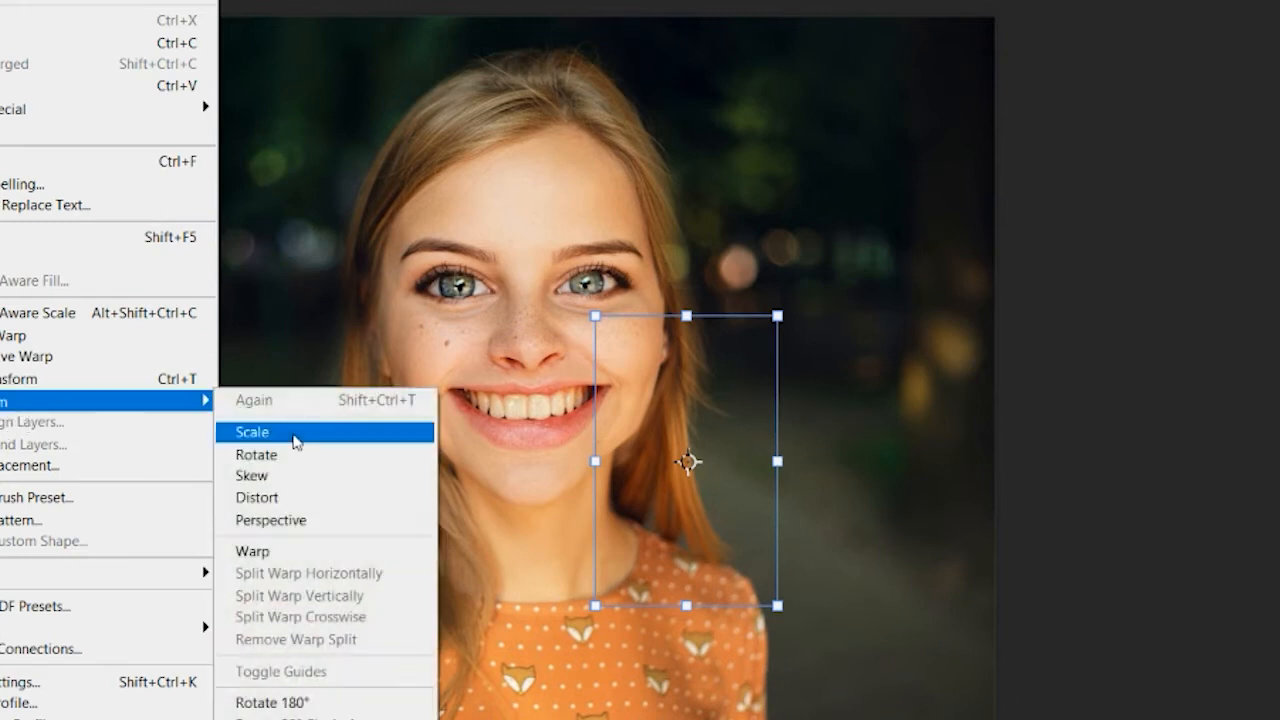
pyautogui.click(252, 551)
pyautogui.moveTo(597, 318); pyautogui.dragTo(598, 282)
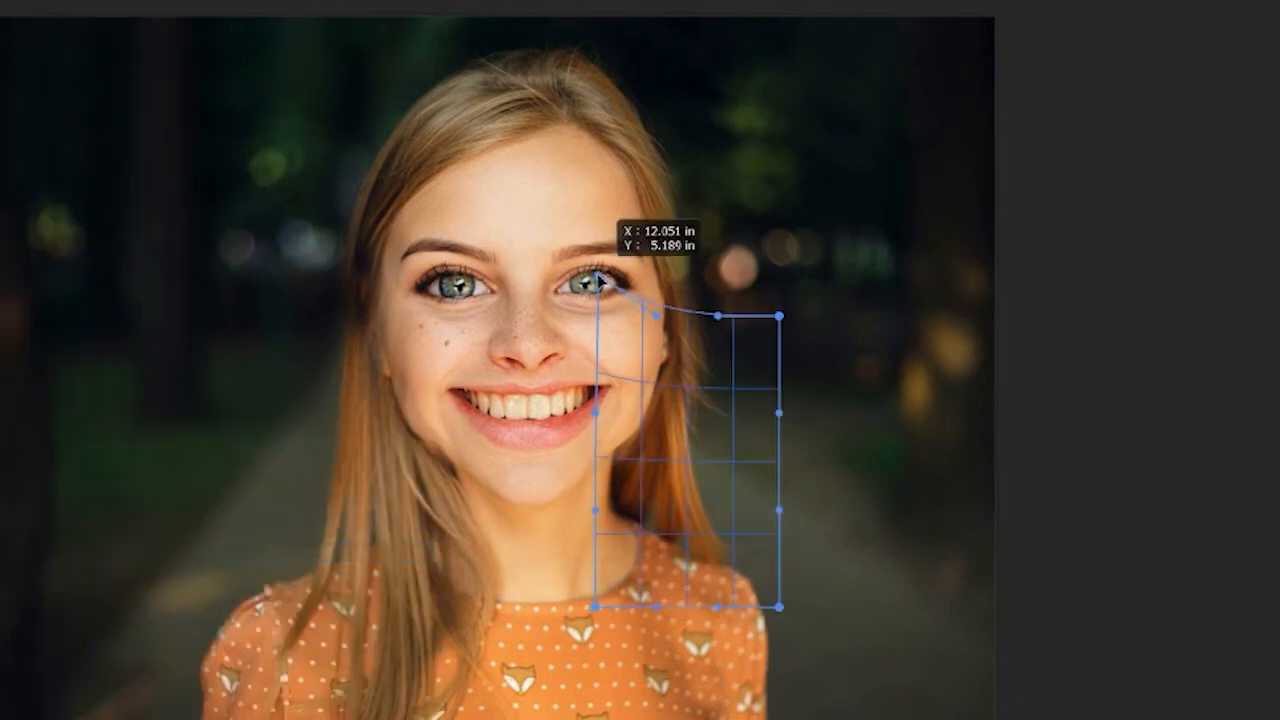
pyautogui.moveTo(597, 316); pyautogui.dragTo(600, 172)
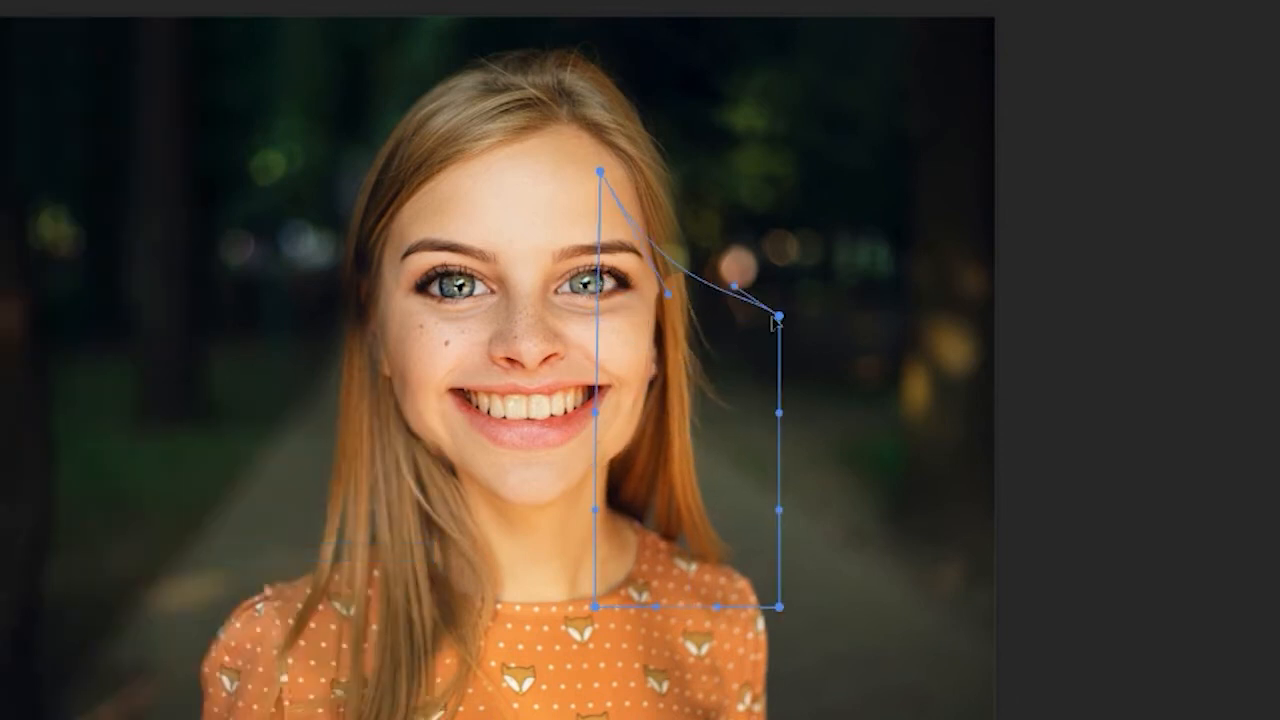
pyautogui.moveTo(779, 316); pyautogui.dragTo(779, 296)
pyautogui.moveTo(779, 607)
pyautogui.mouseDown()
pyautogui.moveTo(789, 613)
pyautogui.moveTo(763, 624)
pyautogui.mouseUp()
pyautogui.moveTo(731, 434); pyautogui.dragTo(712, 429)
pyautogui.press('Return')
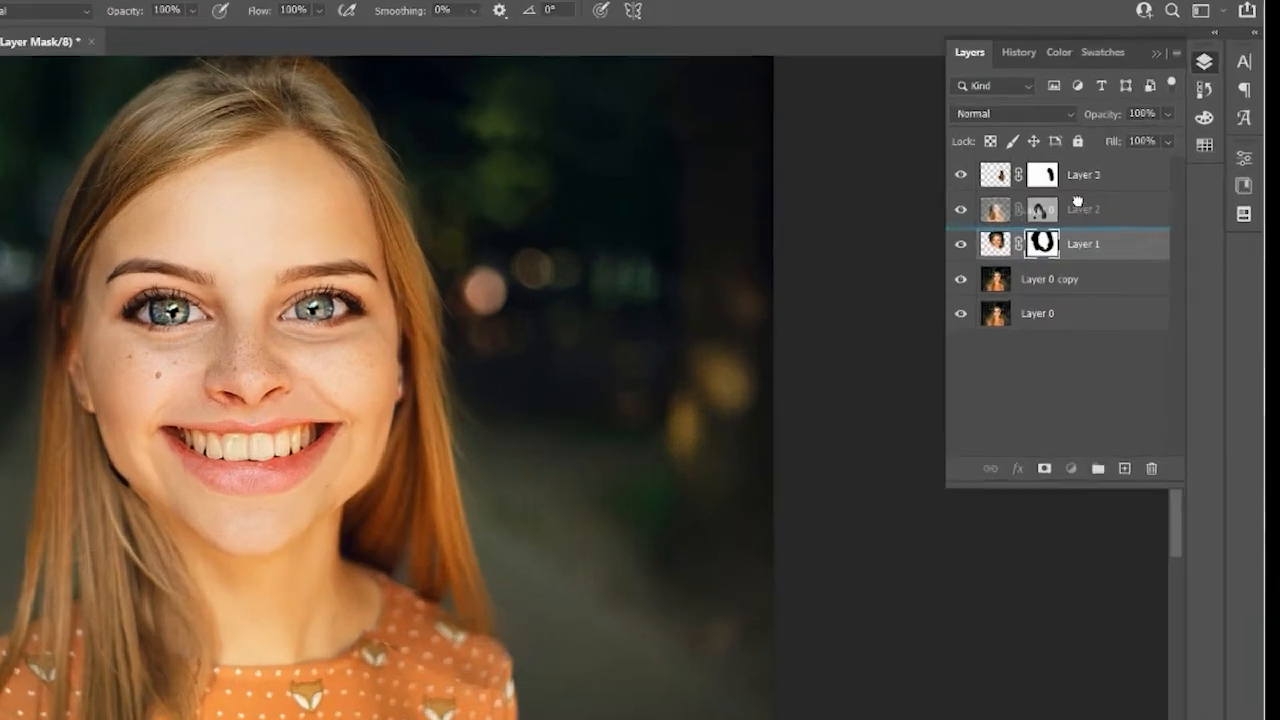
# Step: Move the masked head layer, Layer 1, above the copied hair layers
pyautogui.moveTo(1124, 293); pyautogui.dragTo(1122, 168)
pyautogui.click(659, 186)
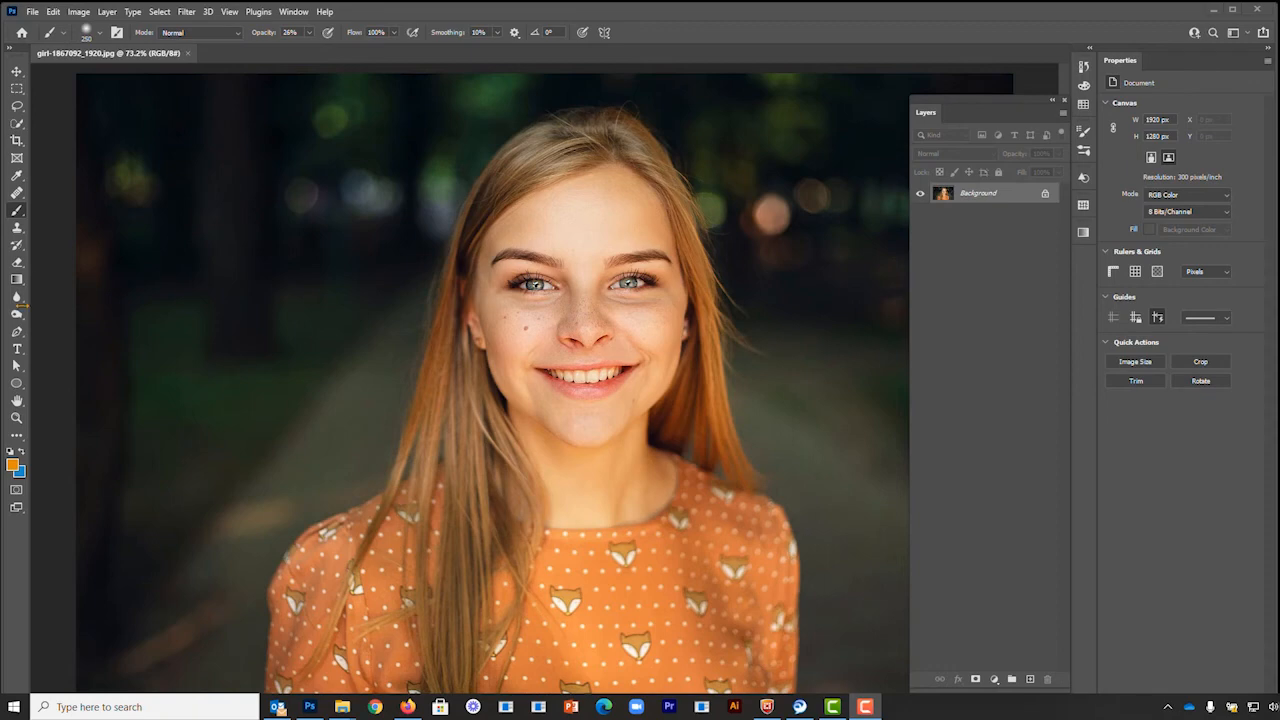
# Step: Open Neural Filters on the original portrait and enable Smart Portrait
pyautogui.click(187, 12)
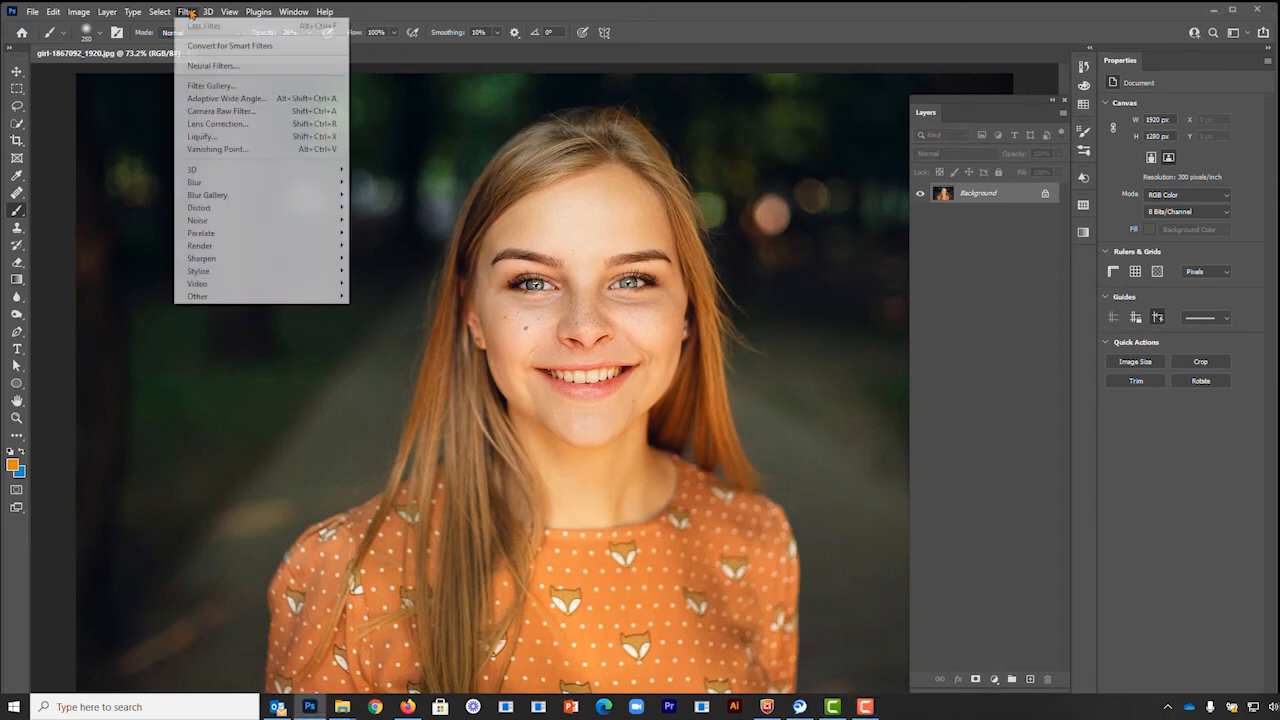
pyautogui.click(196, 66)
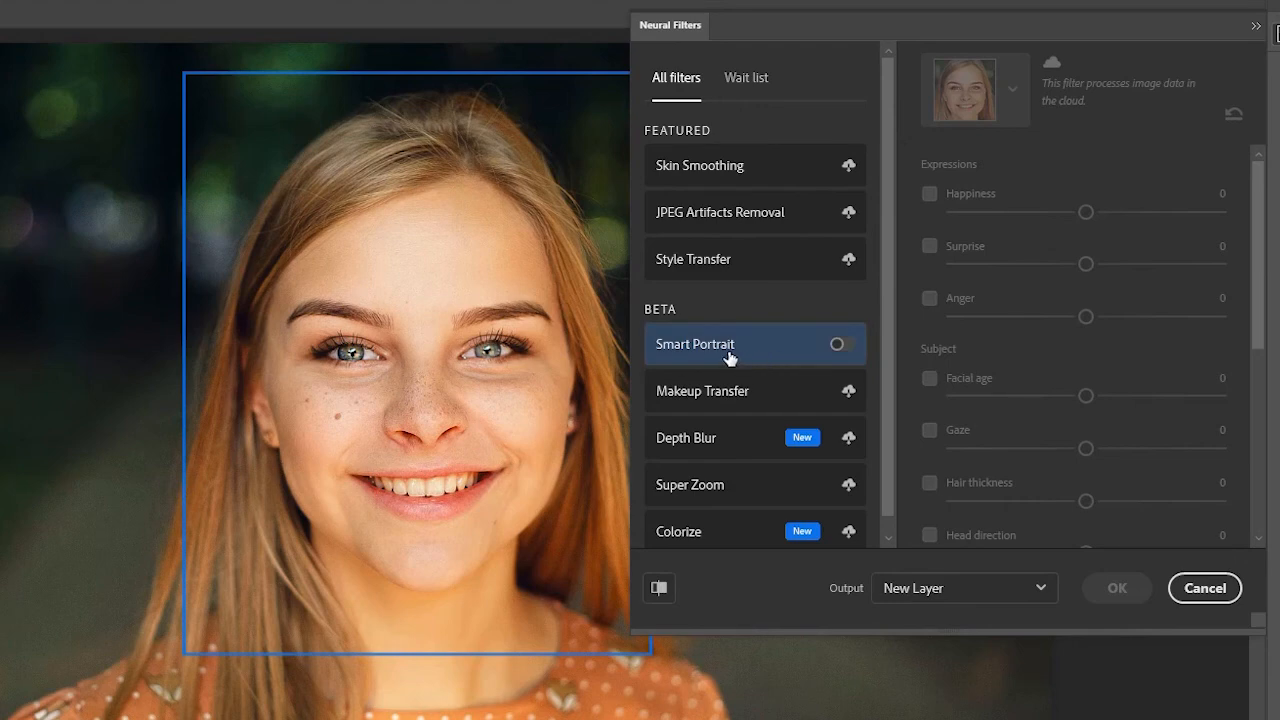
pyautogui.moveTo(752, 357)
pyautogui.click(837, 346)
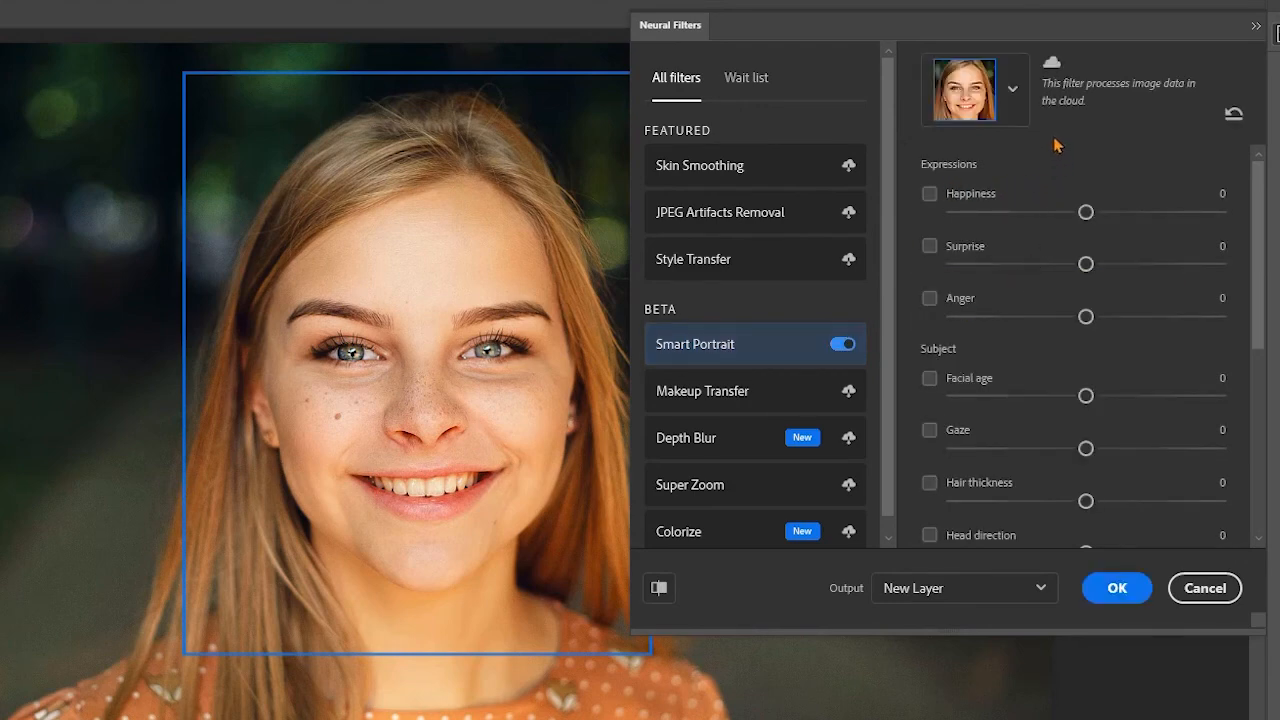
# Step: Enable Happiness at +50, output the result as a new layer, and compare it with the original portrait
pyautogui.click(930, 194)
pyautogui.moveTo(1086, 213); pyautogui.dragTo(1218, 212)
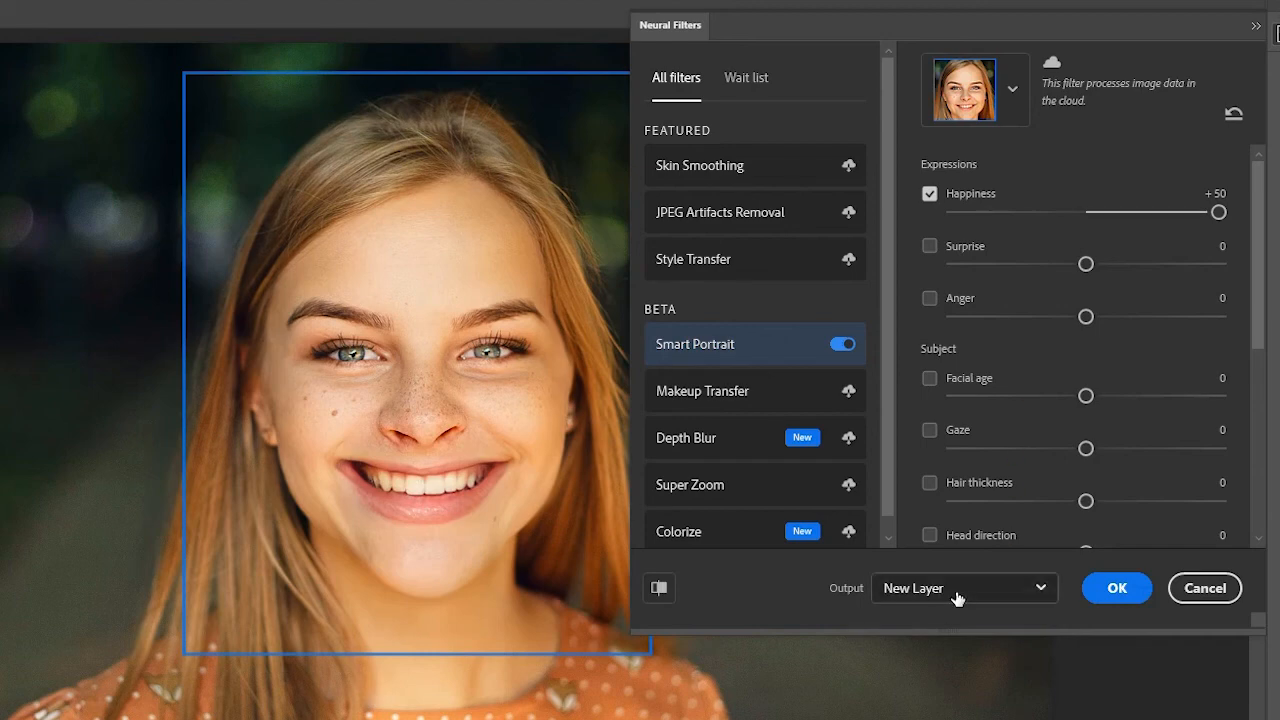
pyautogui.click(1113, 589)
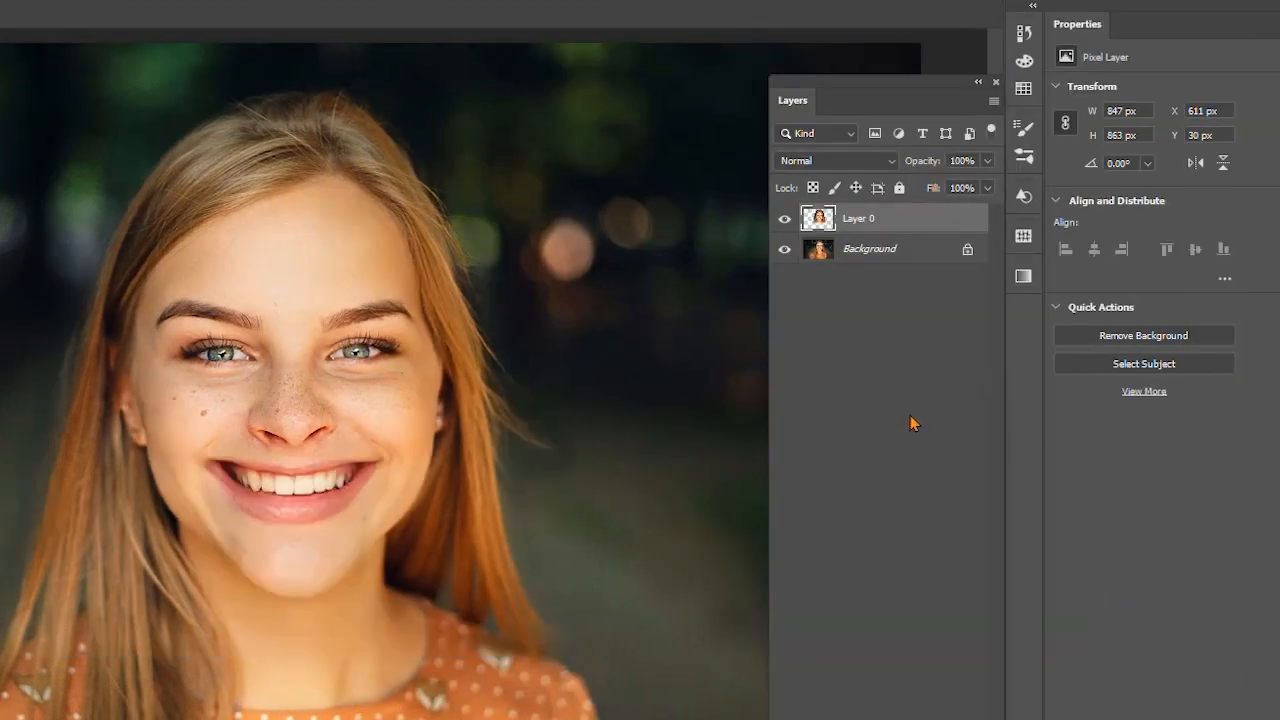
pyautogui.click(786, 219)
pyautogui.click(787, 220)
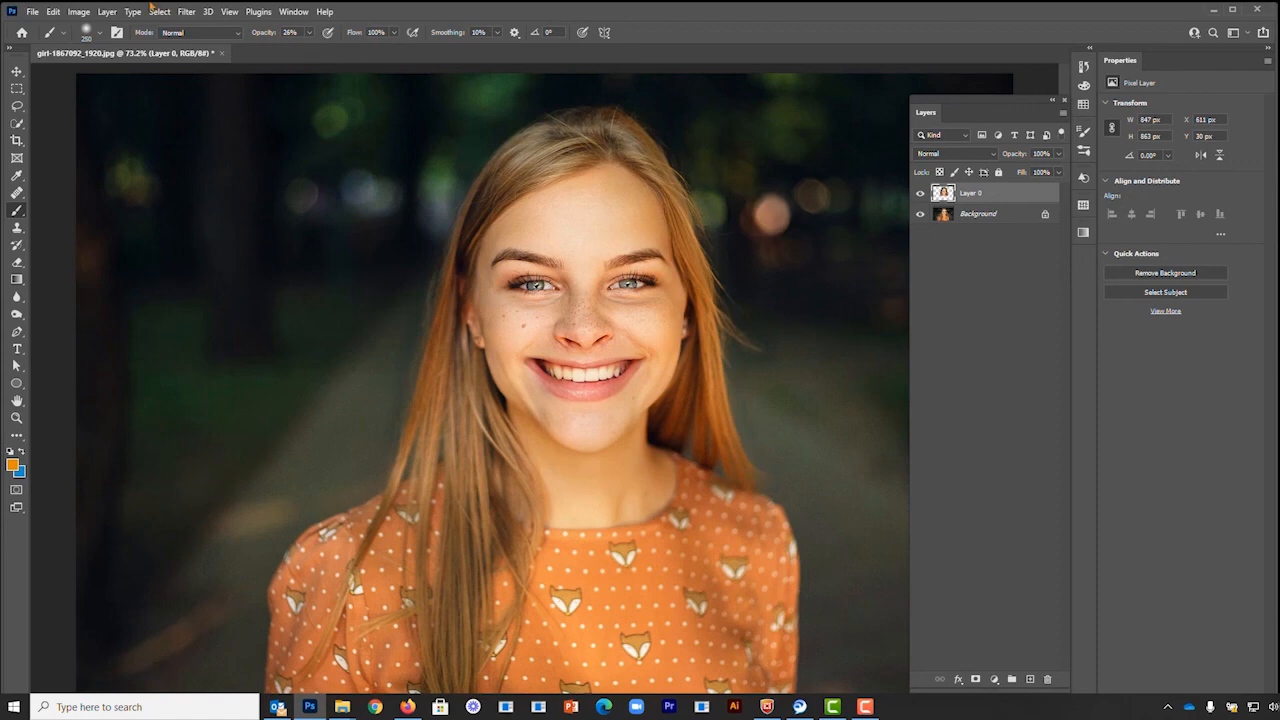
# Step: Reopen Neural Filters for the smiling portrait layer
pyautogui.click(185, 12)
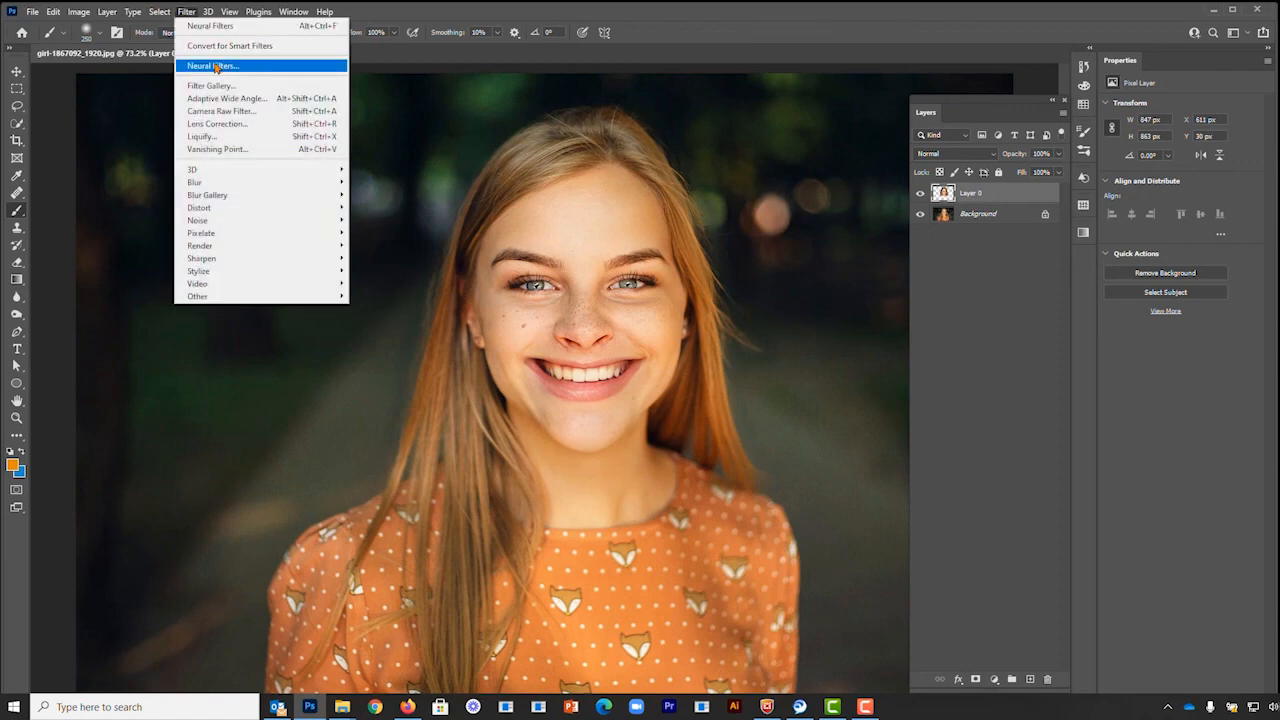